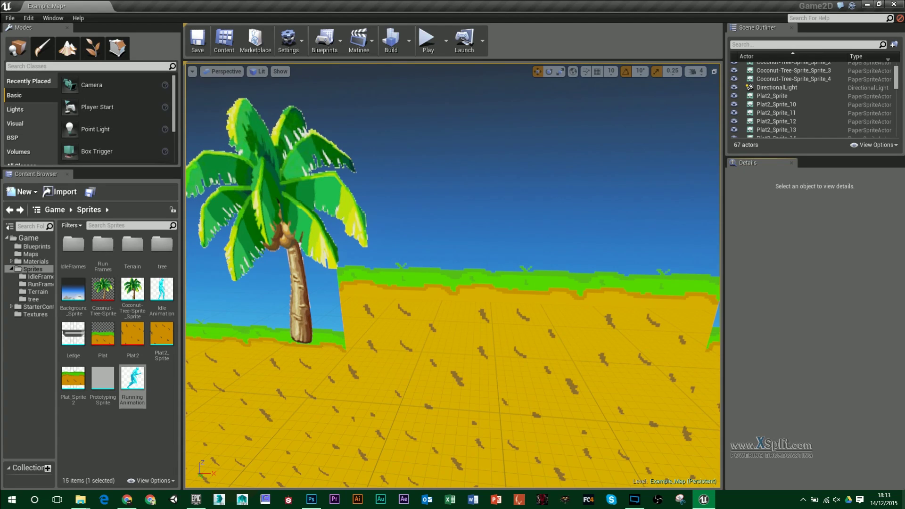
Inspect grass1.png and the Link frame images in the Sprites folder in File Explorer
click(904, 500)
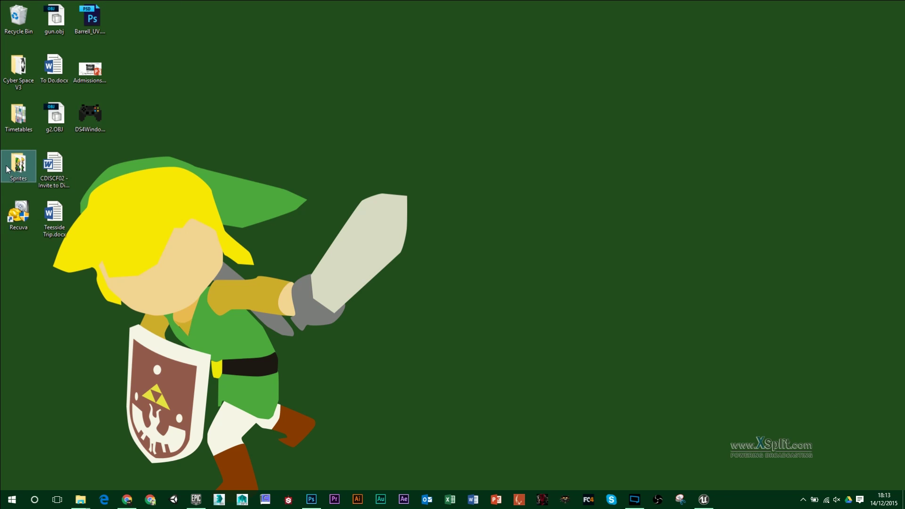
click(79, 501)
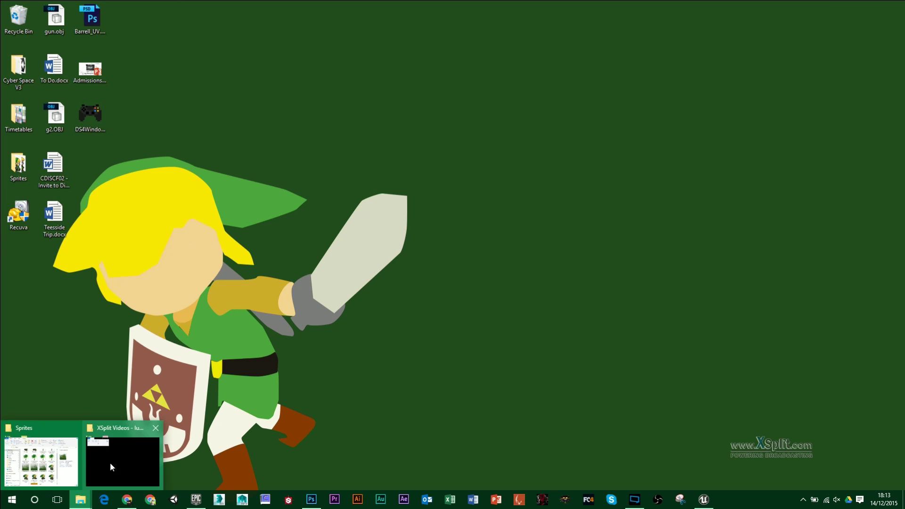
click(41, 455)
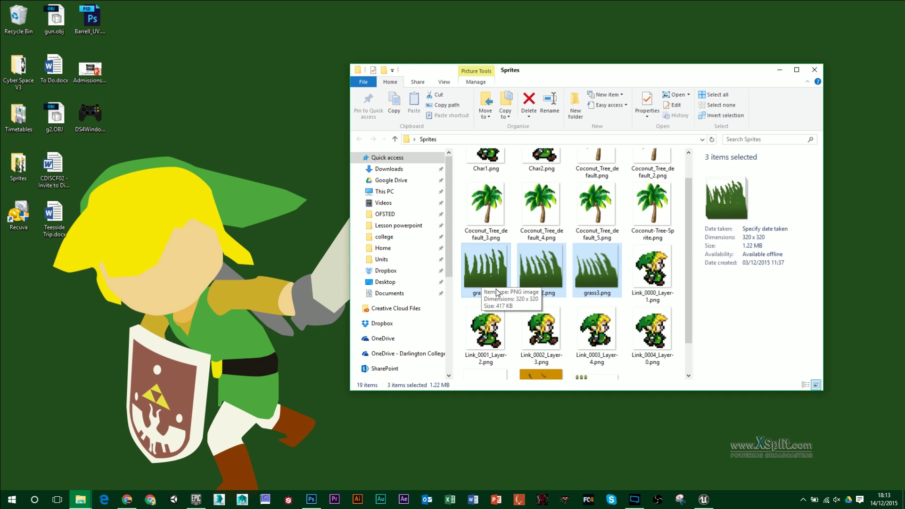
click(490, 275)
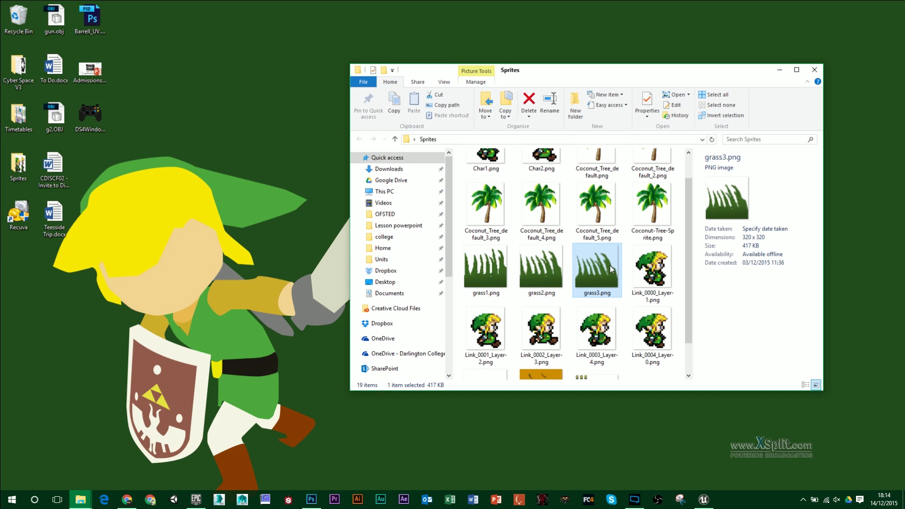
click(653, 295)
key(Right)
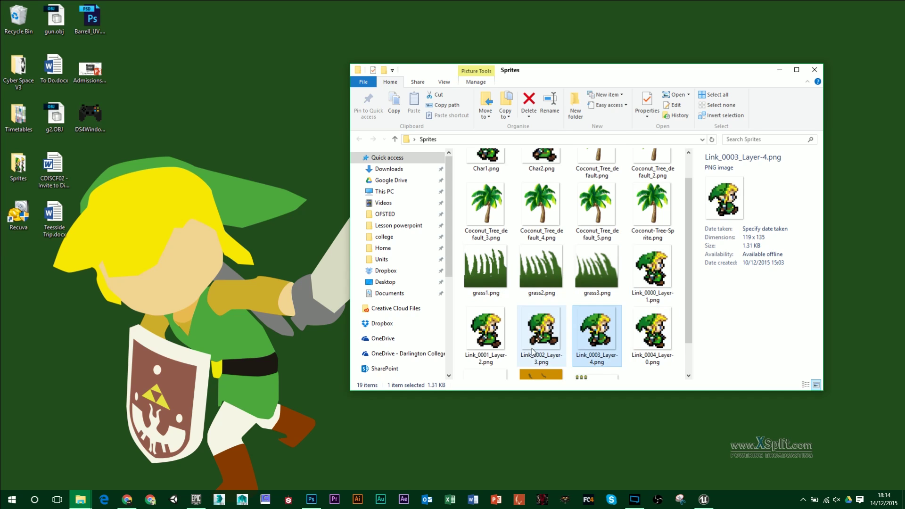
key(Up)
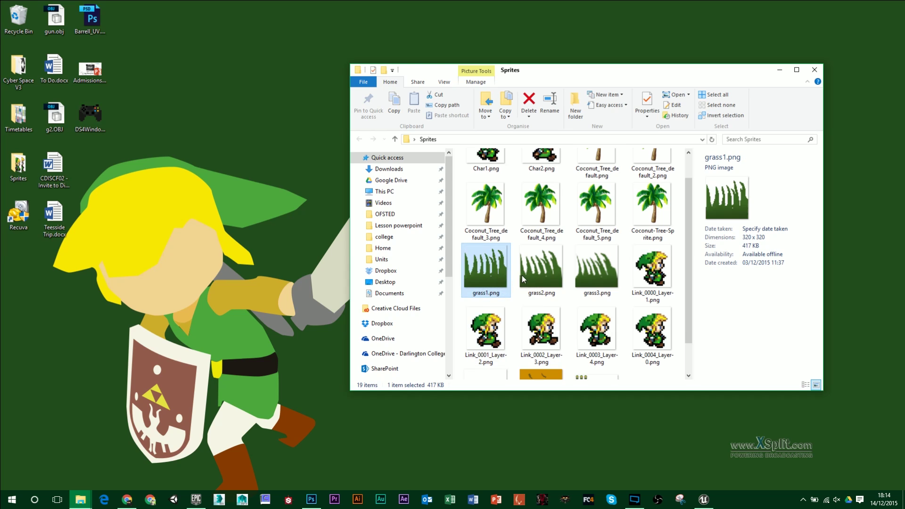
key(Right)
key(Right)
key(Right)
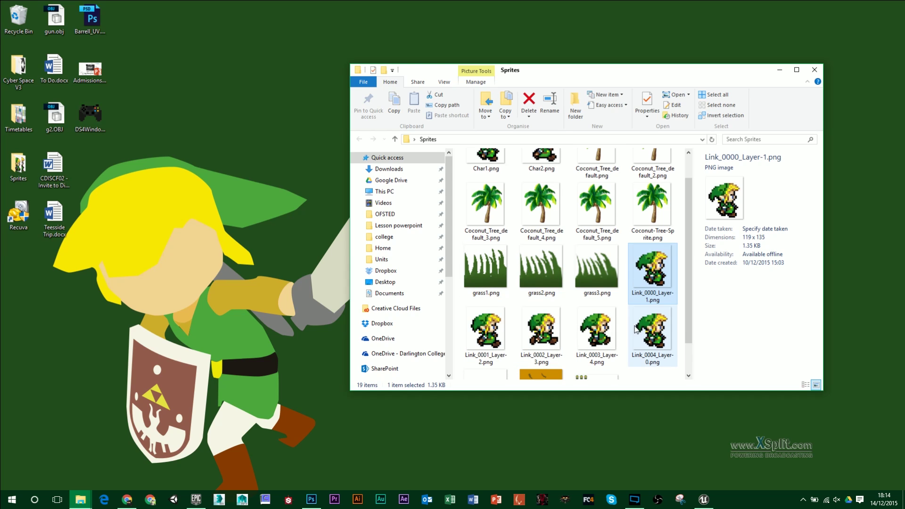
click(704, 499)
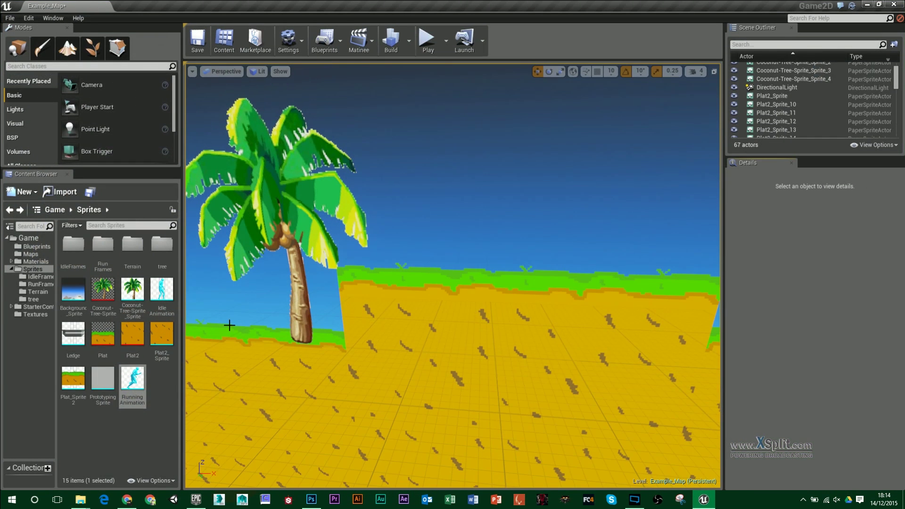
Make a new Grass folder inside Sprites, open it, and show the desktop
right_click(123, 436)
click(150, 233)
text(Gra)
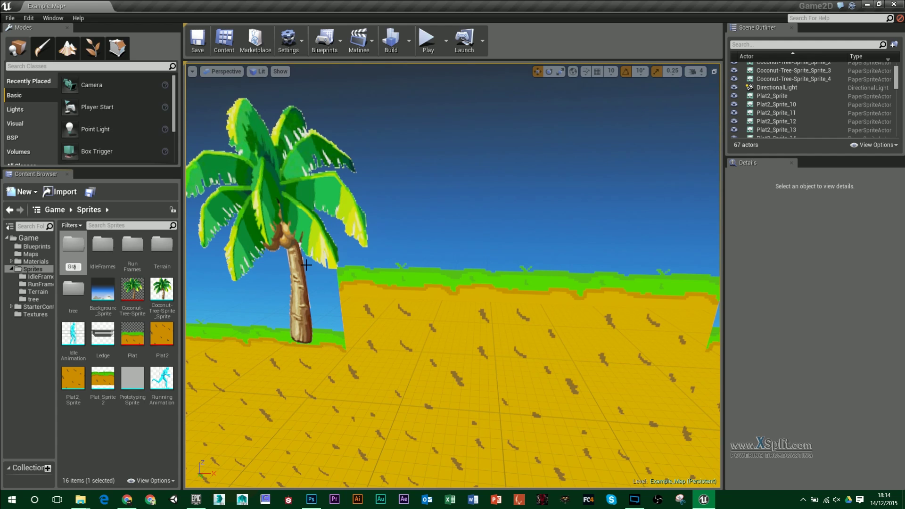
text(s)
key(Return)
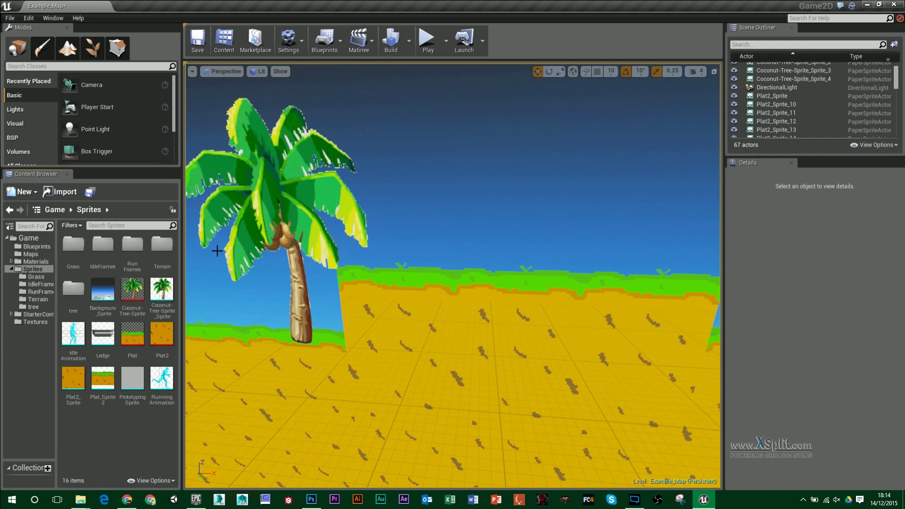
double_click(70, 247)
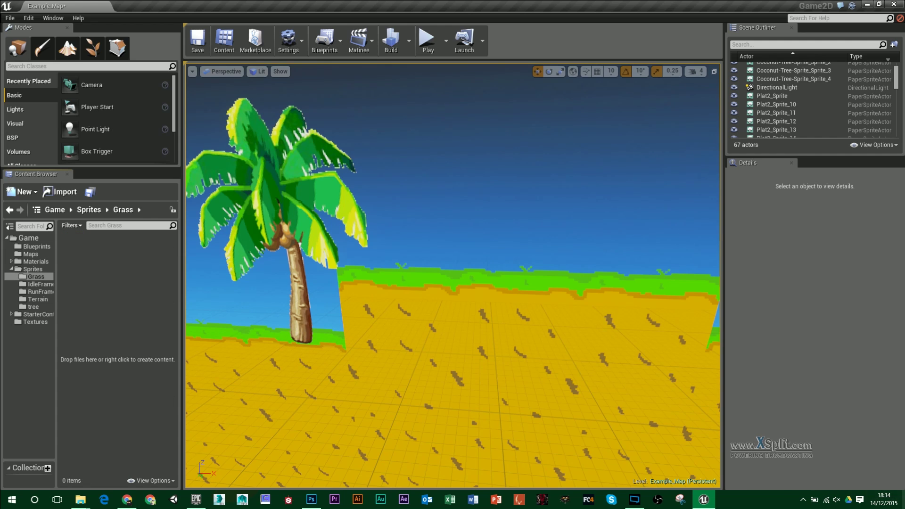
key(super+d)
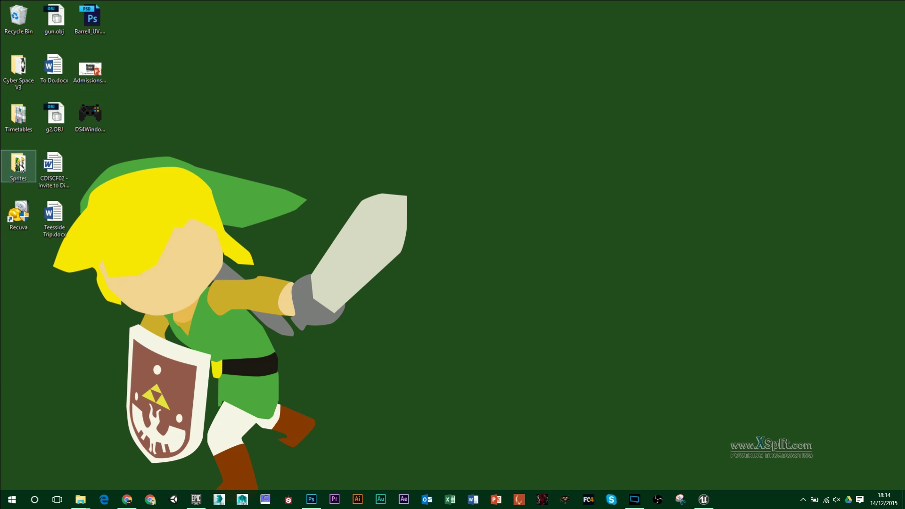
Import grass1.png, grass2.png and grass3.png from Explorer into the Grass folder
double_click(18, 165)
click(486, 266)
shift+click(595, 268)
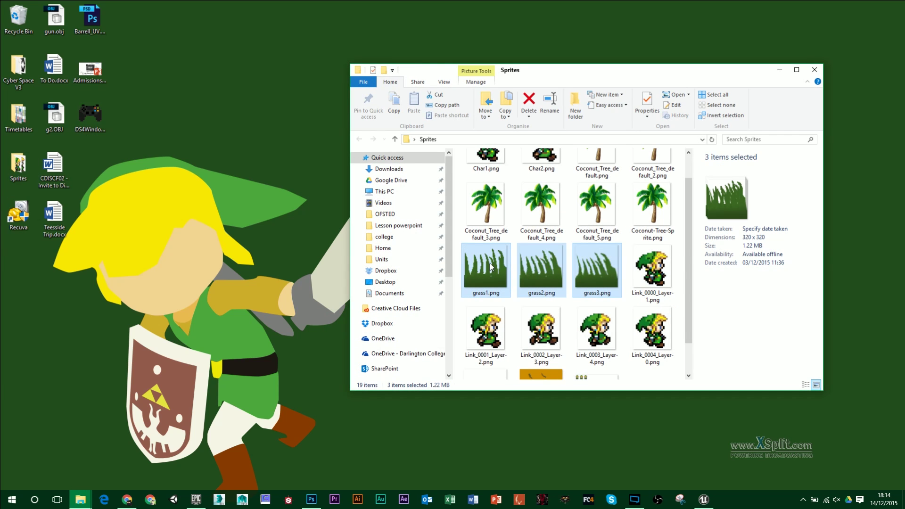
drag(496, 275, 282, 378)
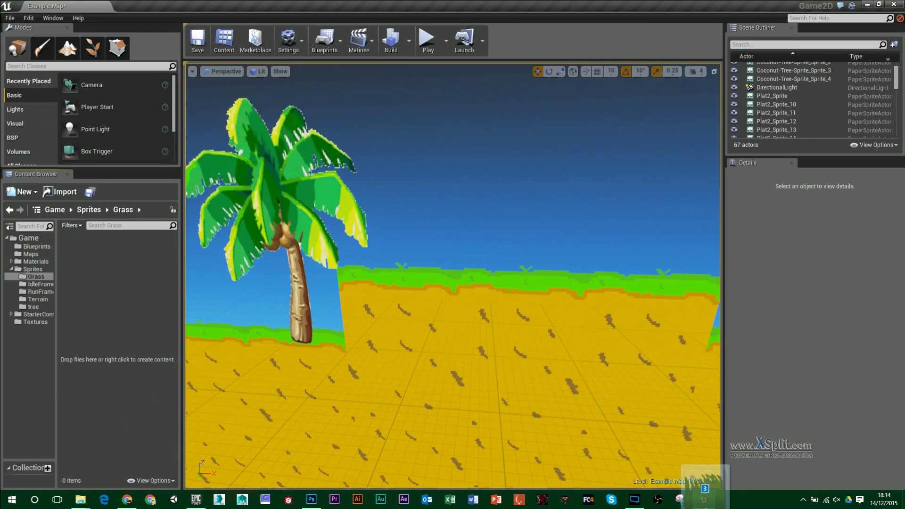
drag(113, 339, 114, 340)
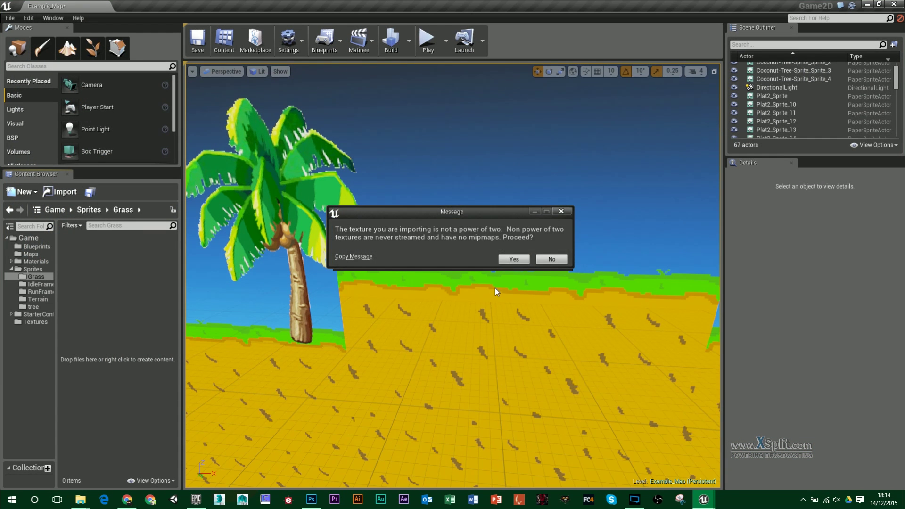
click(517, 258)
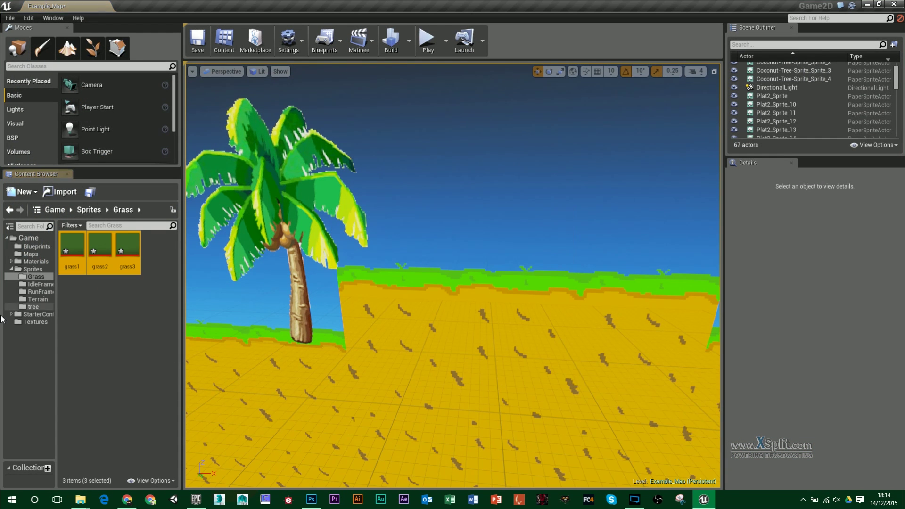
Configure the three grass textures for retro sprites and create a sprite from each
right_click(106, 253)
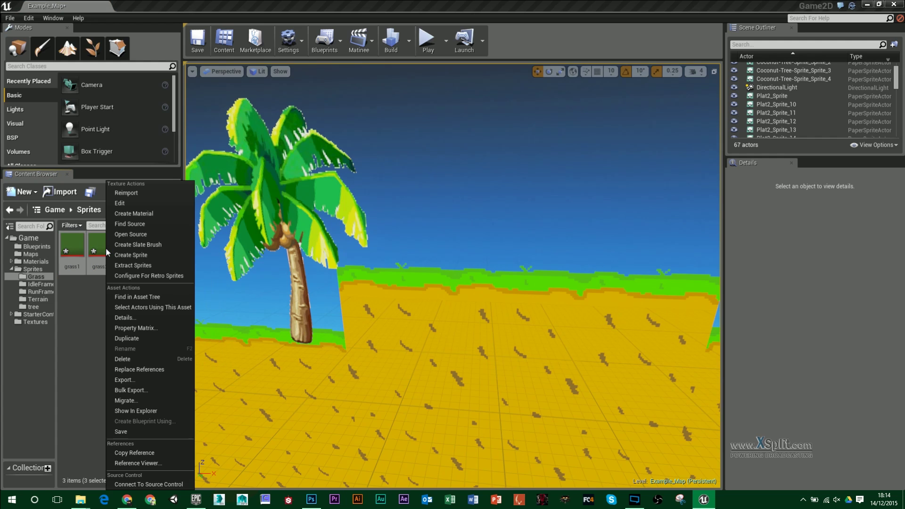
click(134, 279)
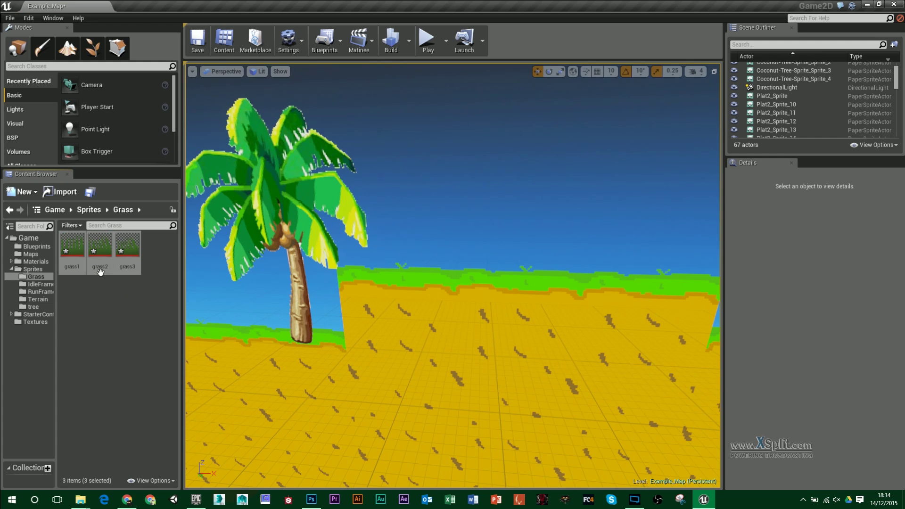
right_click(103, 247)
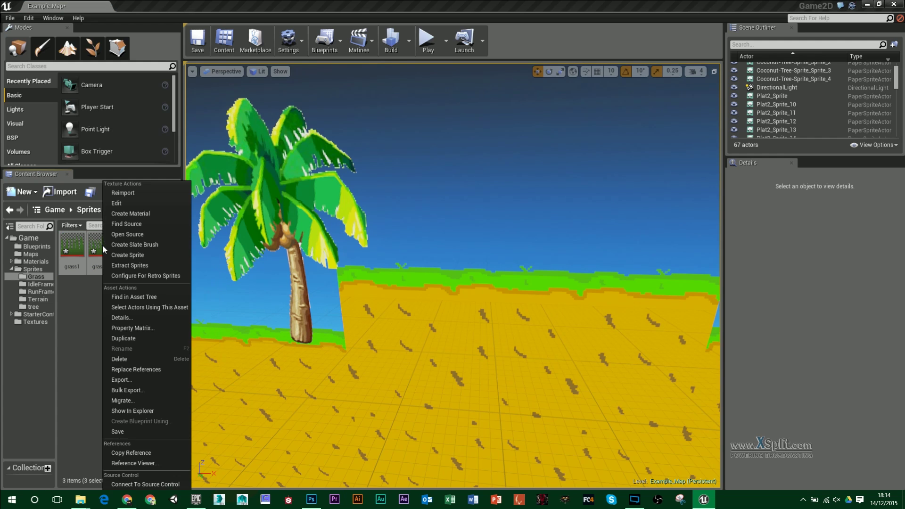
click(133, 255)
click(104, 297)
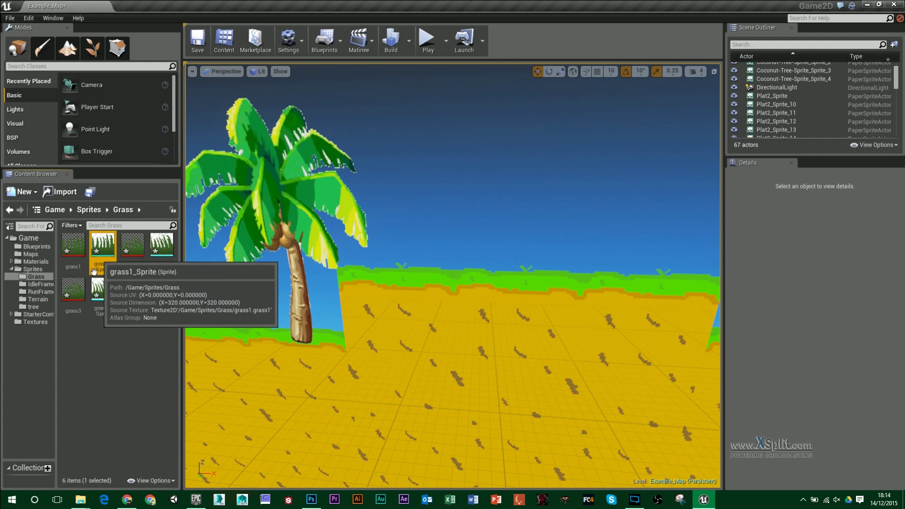
Add an Animation > Sprite Flipbook asset in Grass and name it Grass_ANIM
right_click(140, 307)
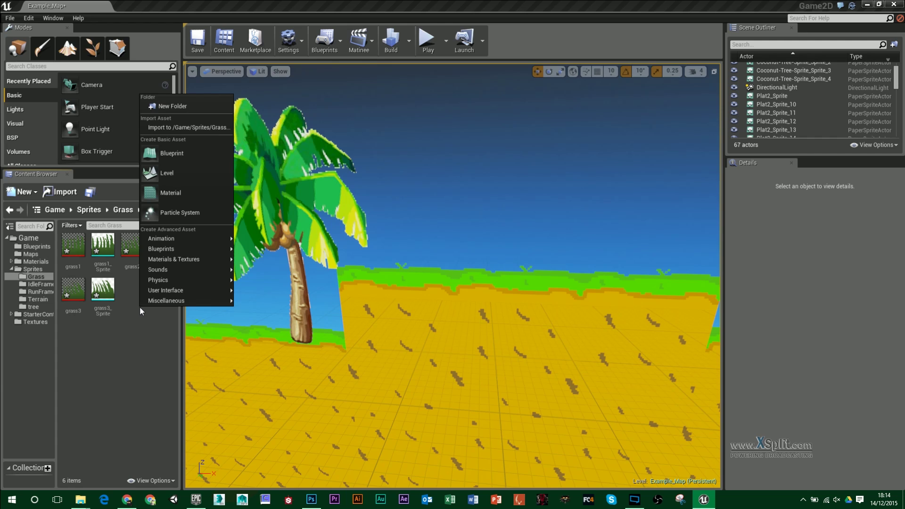
mouse_move(188, 241)
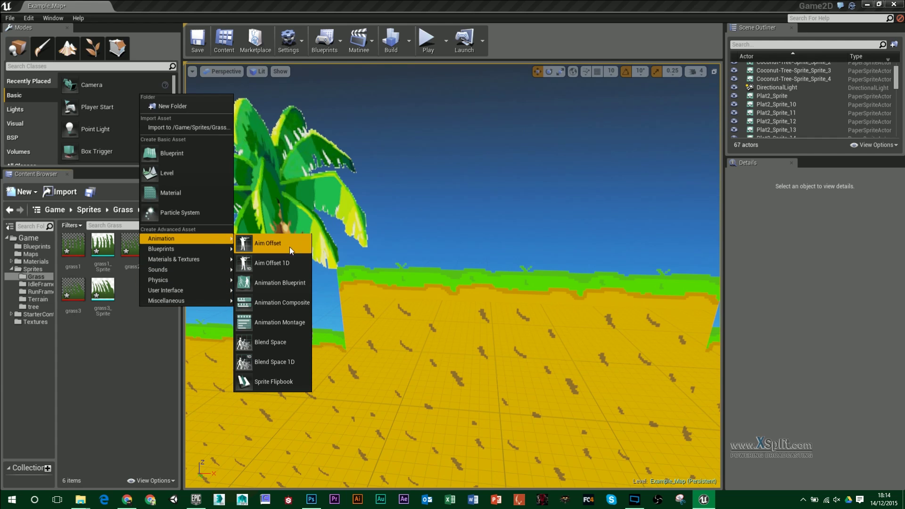
click(281, 380)
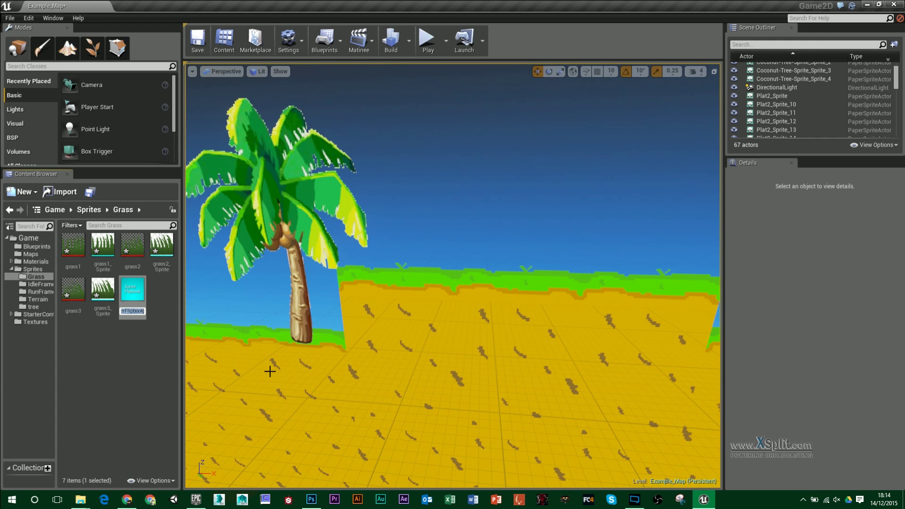
text(Gras)
text(s_ANI)
text(M)
key(Return)
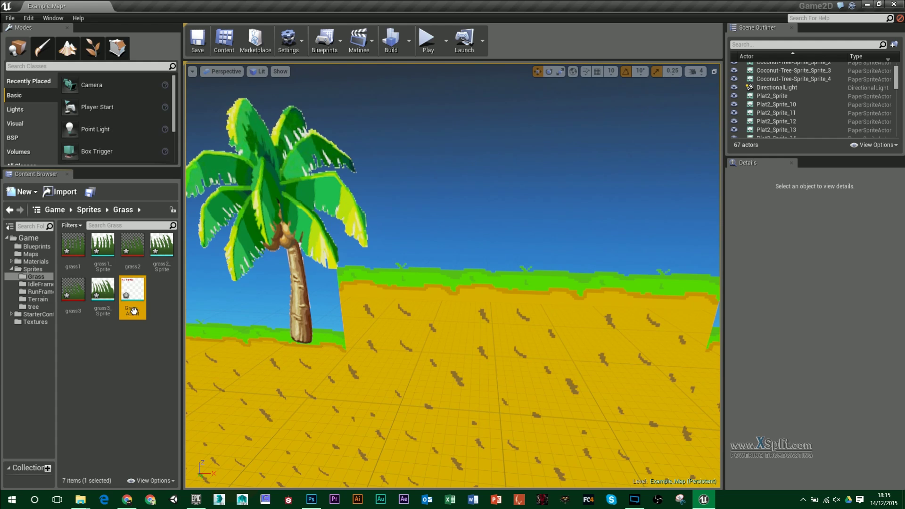
In Grass_ANIM's editor, add key frames grass1_Sprite, grass2_Sprite, grass3_Sprite, then grass2_Sprite again
double_click(134, 311)
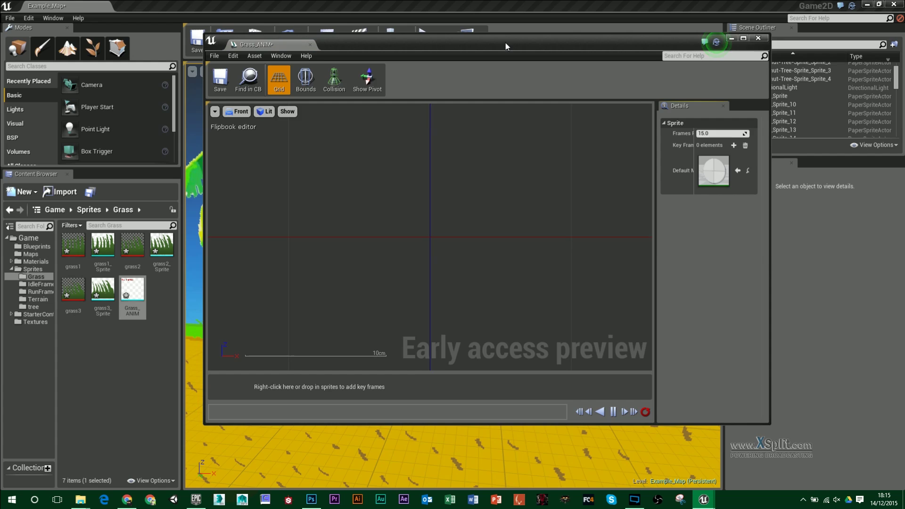
drag(506, 45, 559, 50)
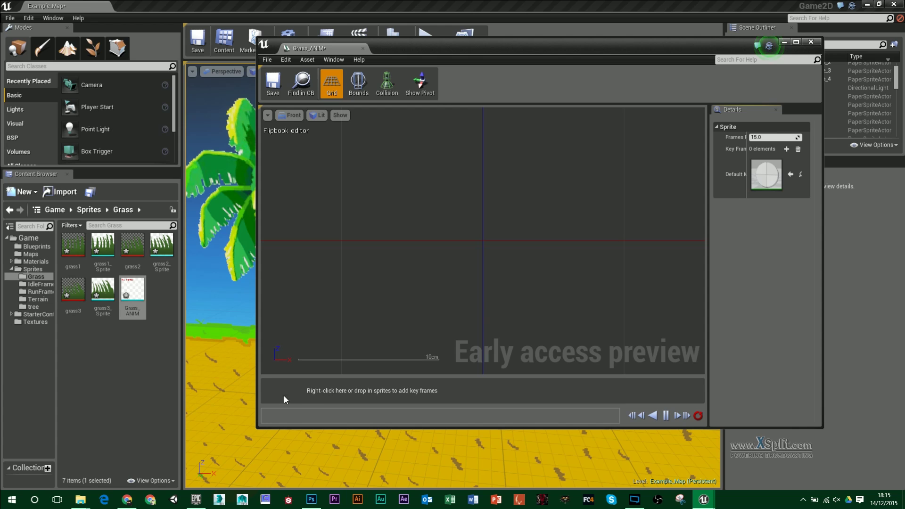
click(107, 243)
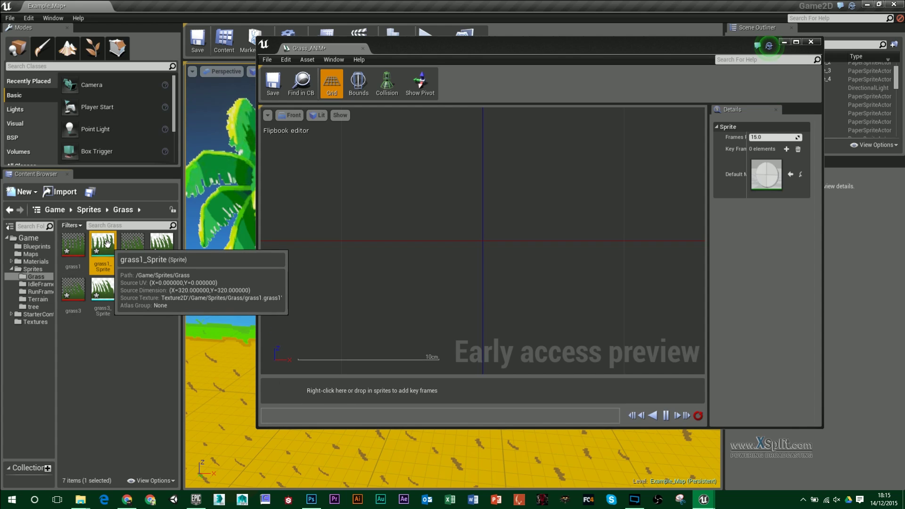
drag(108, 243, 308, 394)
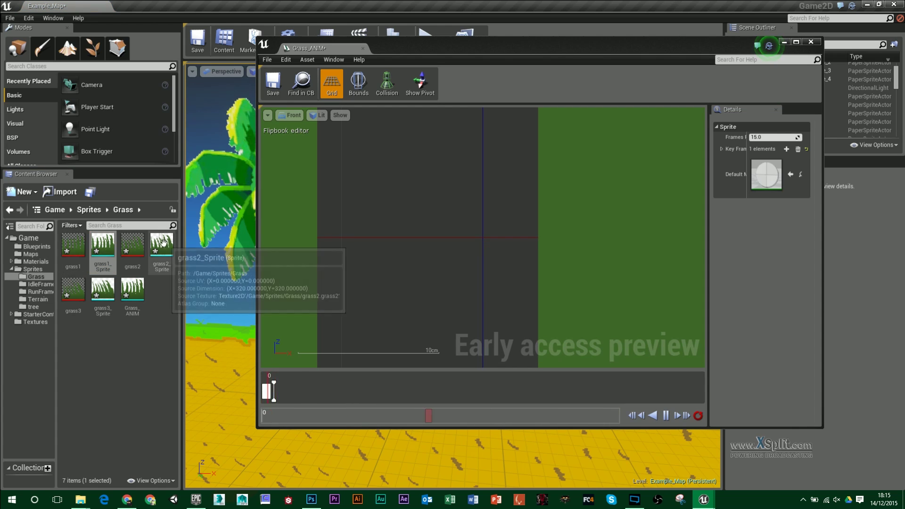
drag(163, 243, 302, 392)
click(103, 288)
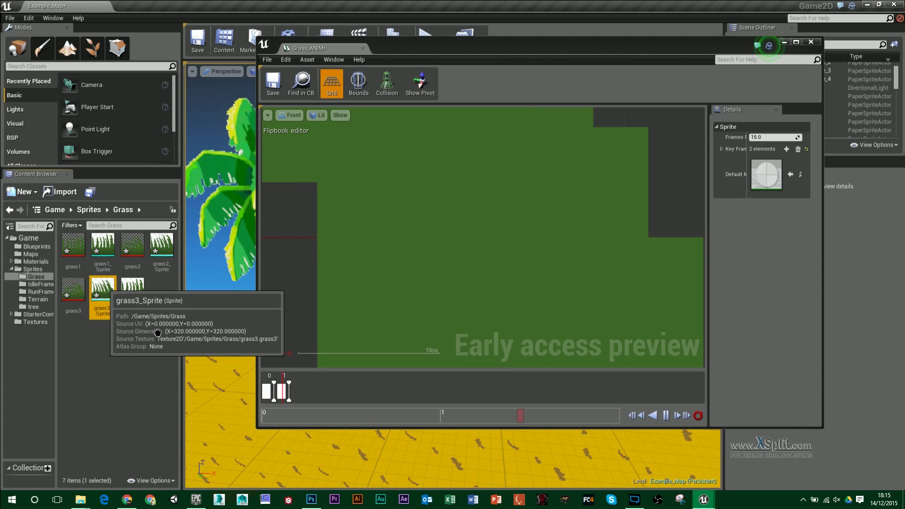
drag(103, 288, 330, 394)
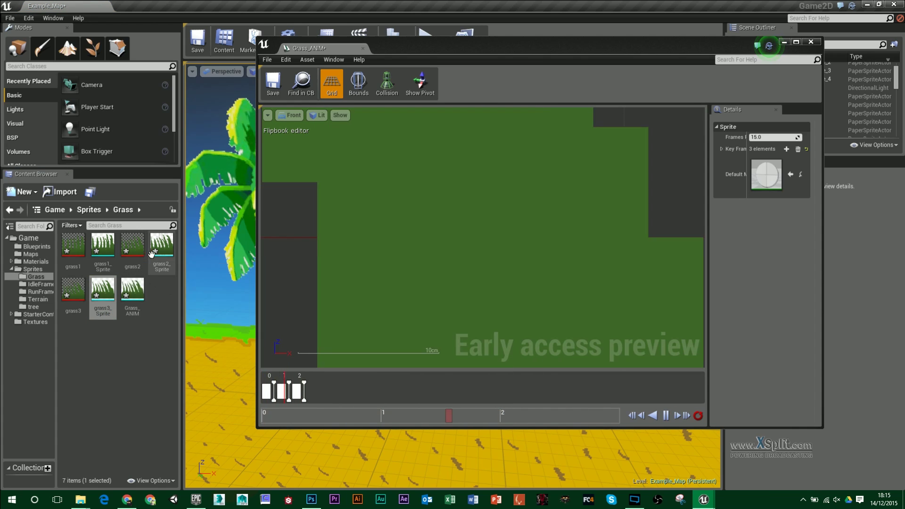
drag(151, 254, 361, 394)
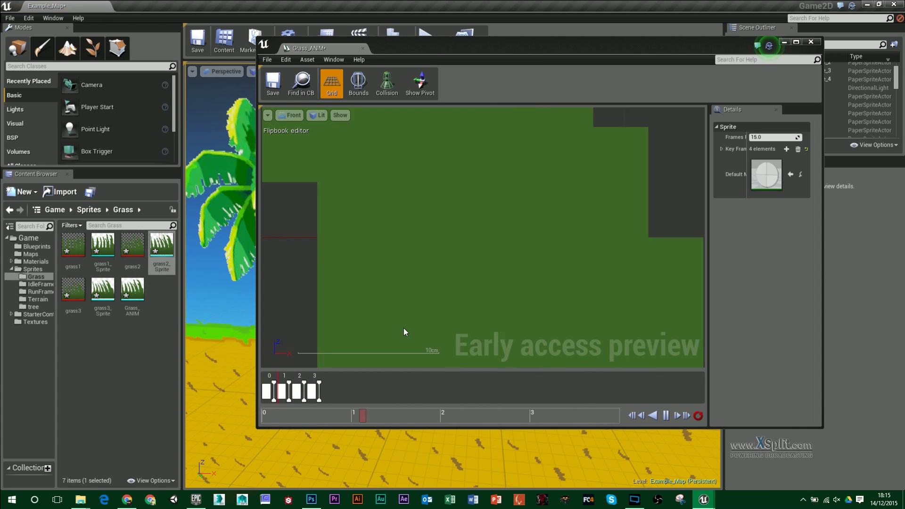
scroll(449, 272, down, 5)
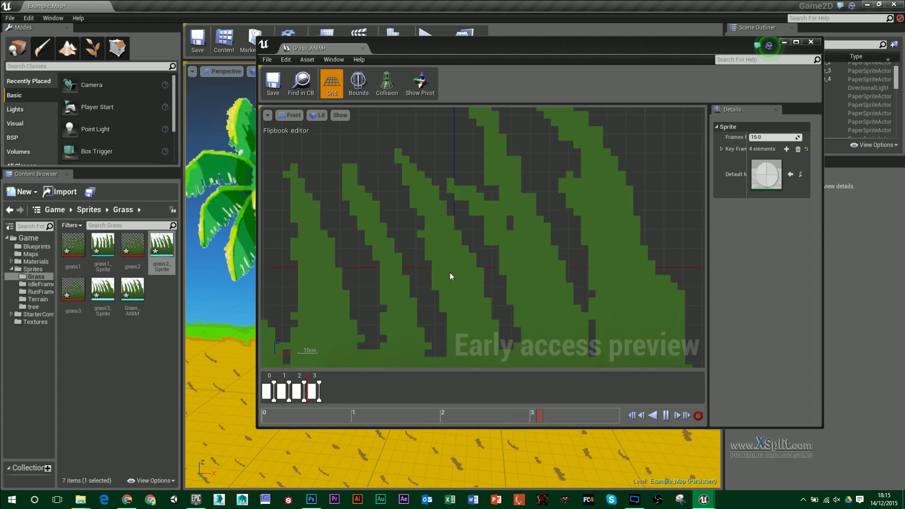
scroll(450, 274, down, 3)
scroll(451, 275, down, 3)
Stretch the four key frames to 3 frames each so the animation reaches frame 11, then save and close
mouse_move(505, 297)
right_down()
mouse_move(533, 251)
mouse_move(472, 266)
right_up()
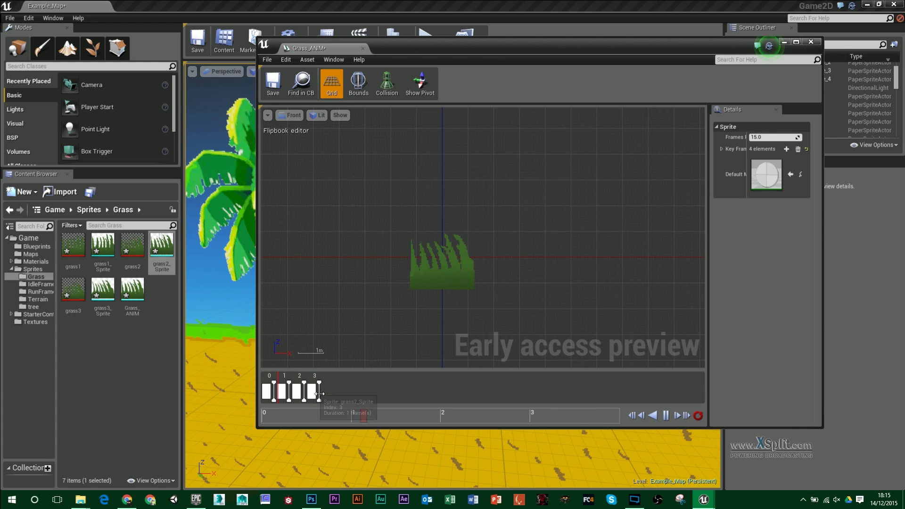
drag(319, 394, 364, 392)
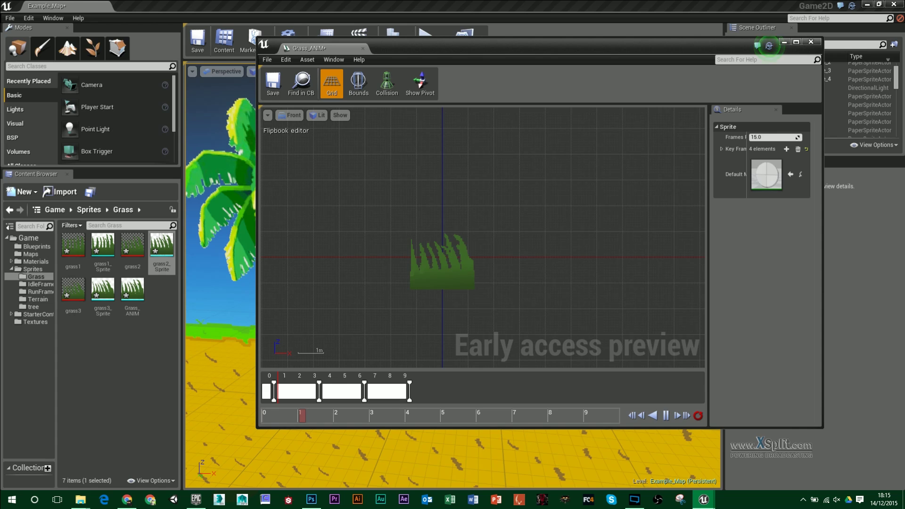
drag(274, 391, 305, 392)
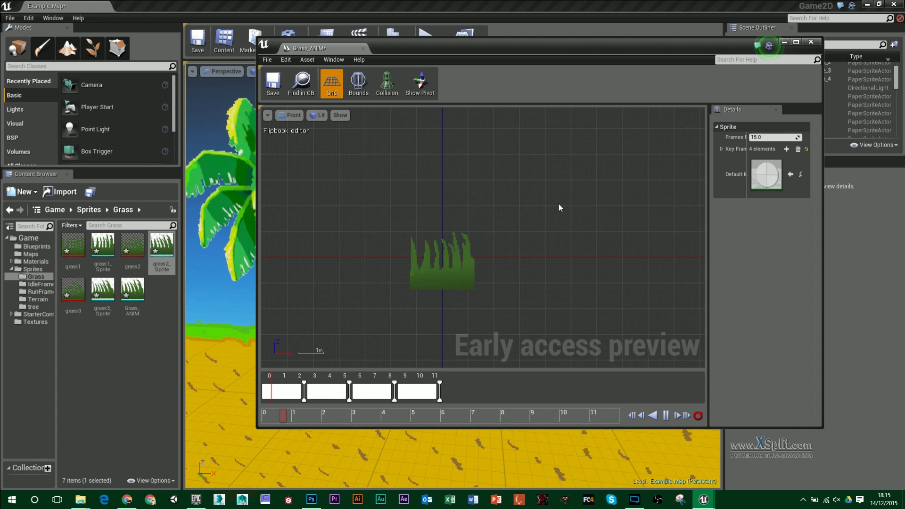
click(281, 87)
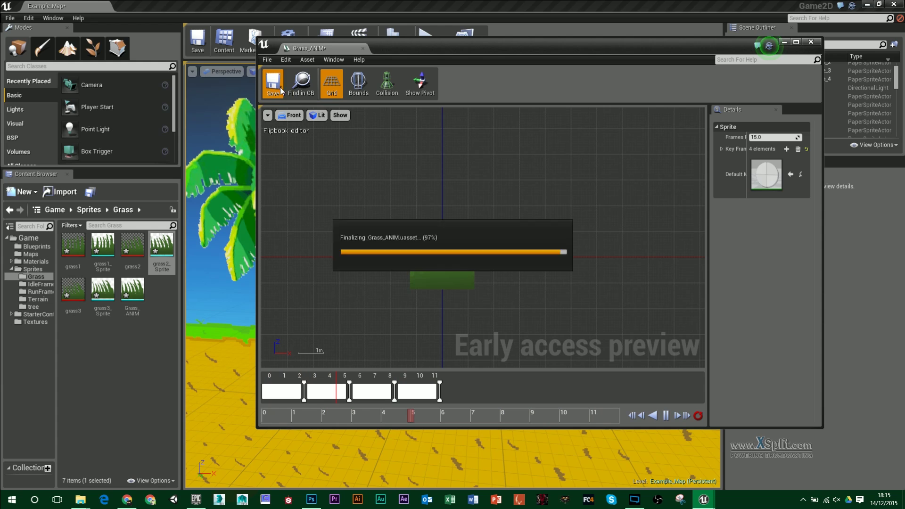
click(811, 42)
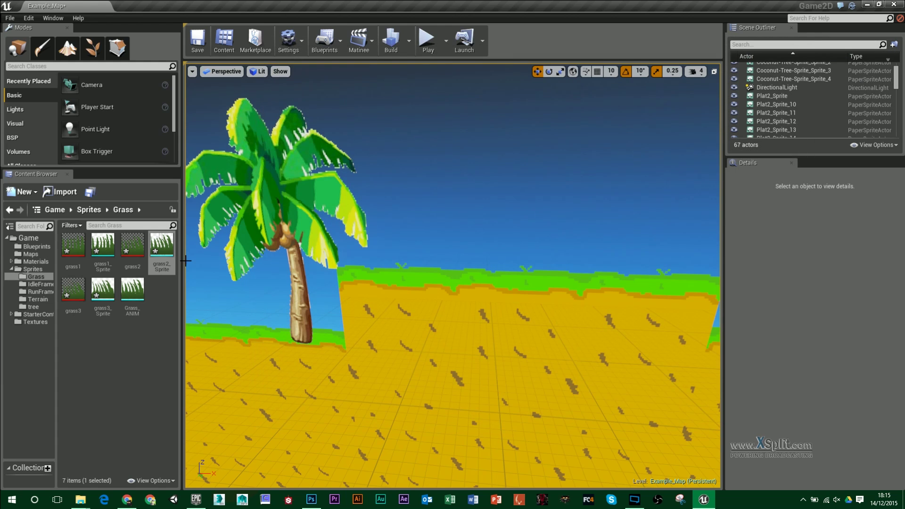
Place Grass_ANIM in the level, scale it to 0.25, and raise it onto the grass ledge
drag(133, 289, 407, 260)
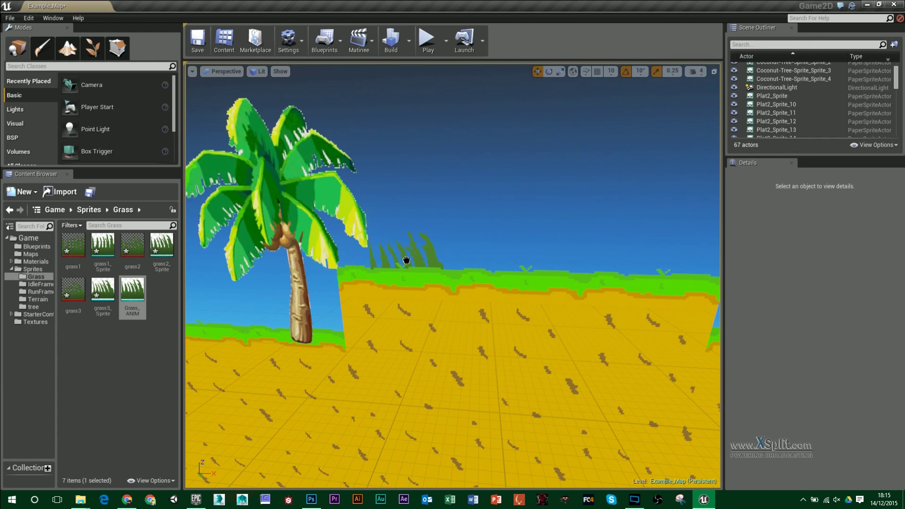
drag(403, 297, 404, 297)
scroll(403, 298, up, 3)
scroll(403, 311, up, 2)
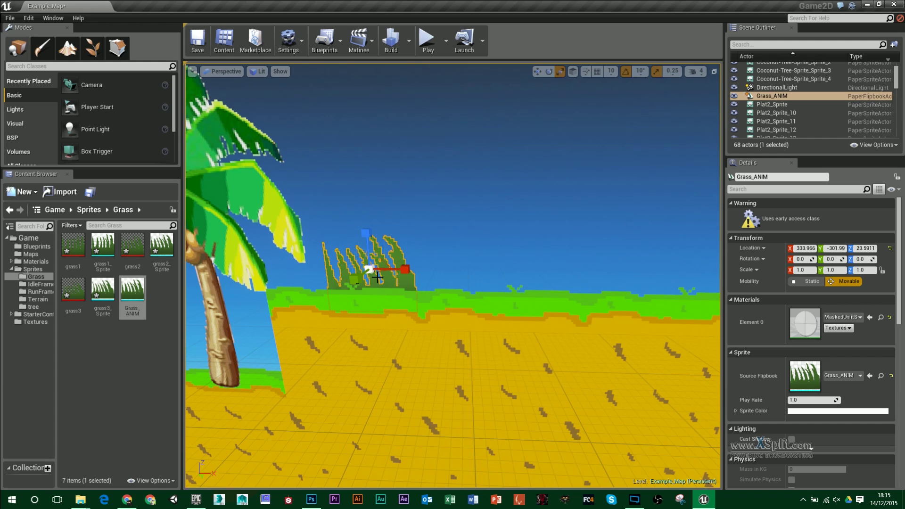
drag(373, 269, 297, 340)
key(w)
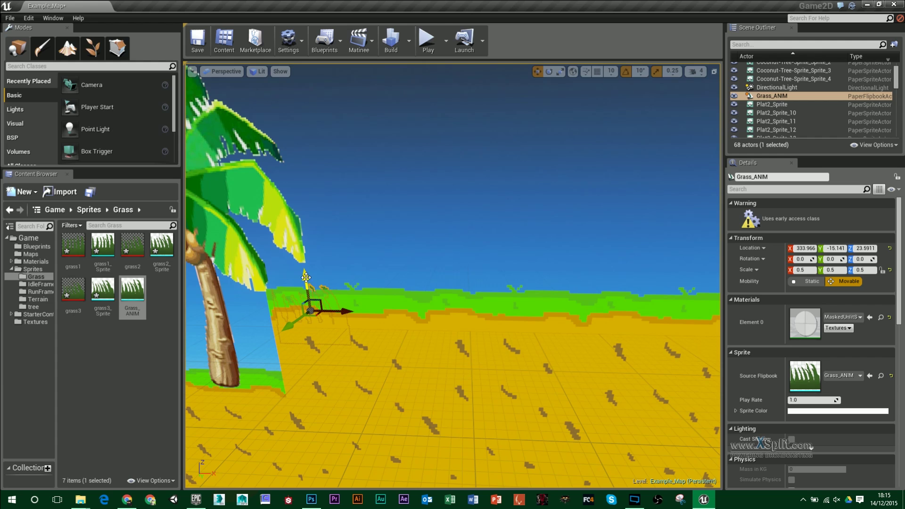
mouse_move(306, 278)
mouse_down()
mouse_move(306, 250)
mouse_move(283, 292)
mouse_up()
key(e)
key(r)
key(w)
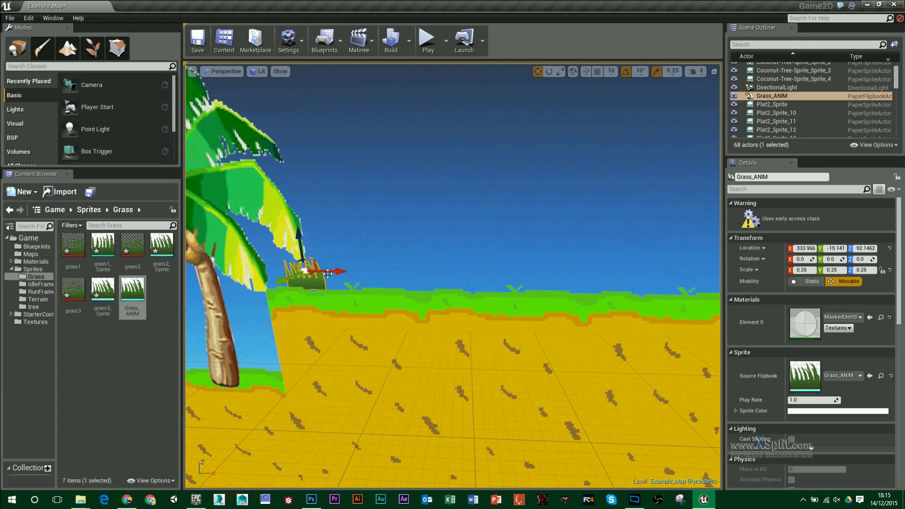
Duplicate the grass into copies up to Grass_ANIM_5 and lower the row onto the ground
mouse_move(329, 272)
alt+mouse_down()
mouse_move(404, 275)
mouse_move(345, 216)
alt+mouse_up()
click(784, 104)
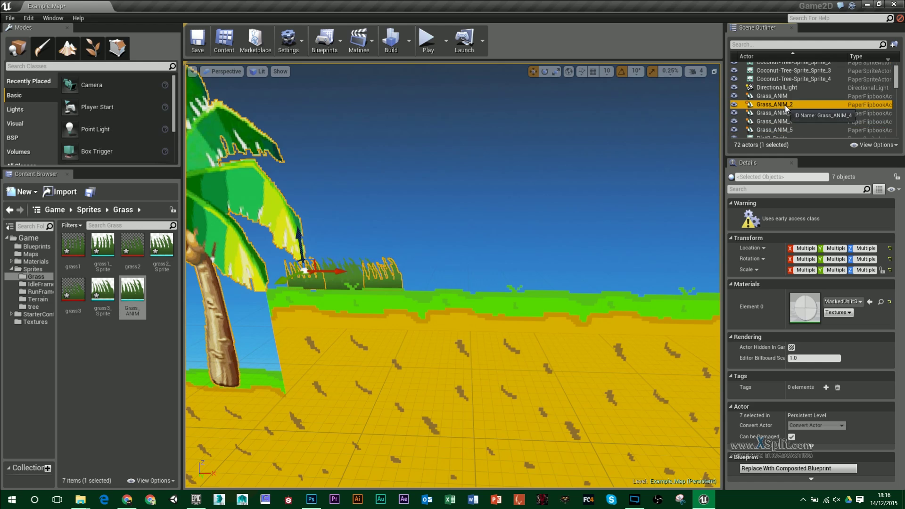
click(783, 97)
shift+click(773, 129)
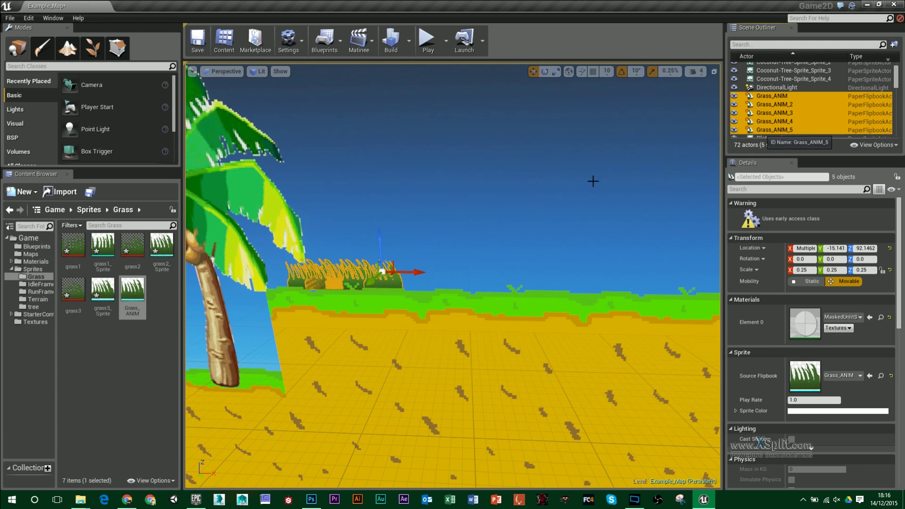
drag(380, 253, 380, 266)
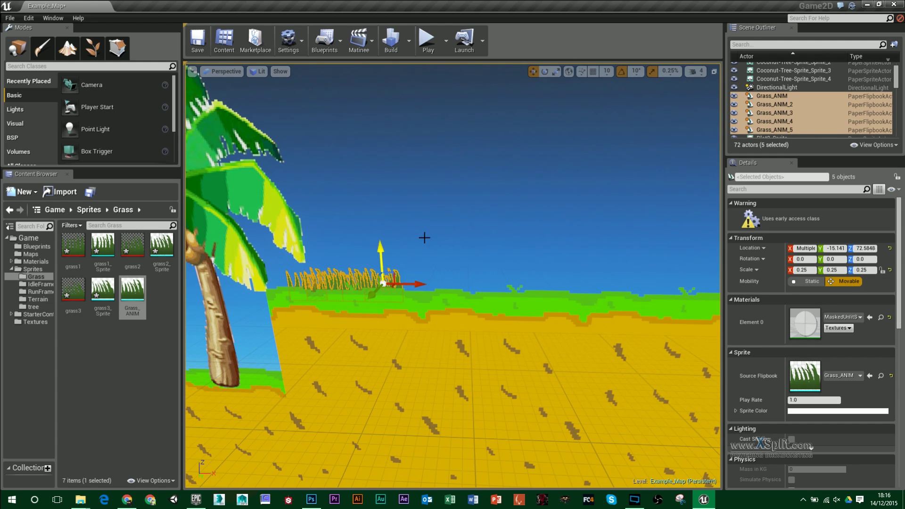
click(484, 302)
mouse_move(483, 303)
mouse_down()
mouse_move(483, 264)
mouse_move(475, 314)
mouse_up()
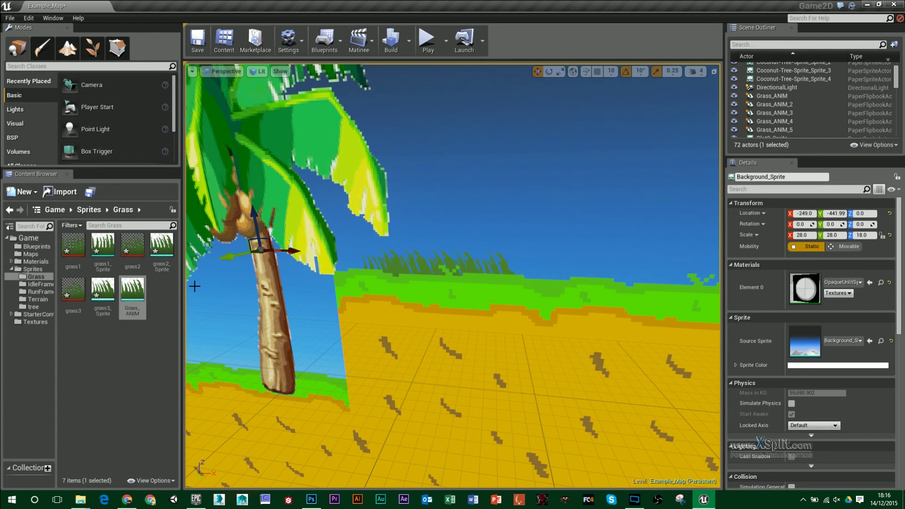
double_click(99, 243)
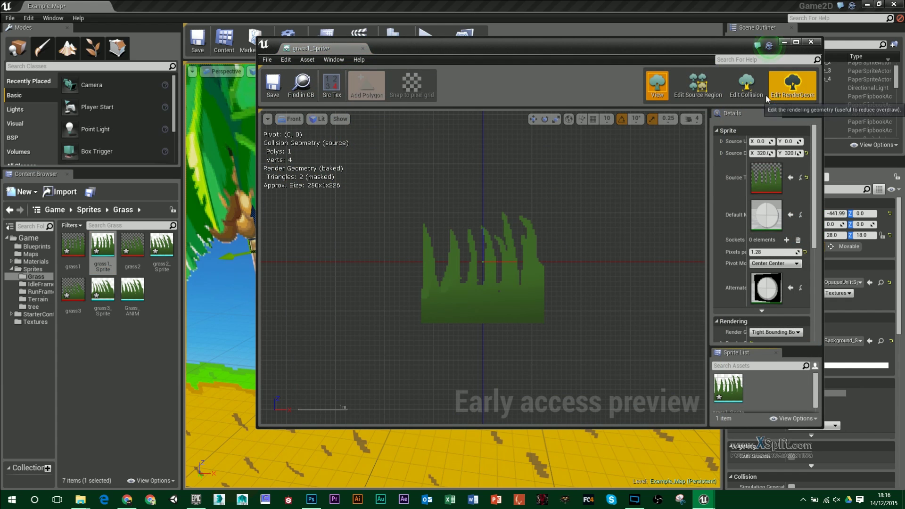
click(747, 85)
drag(388, 180, 679, 375)
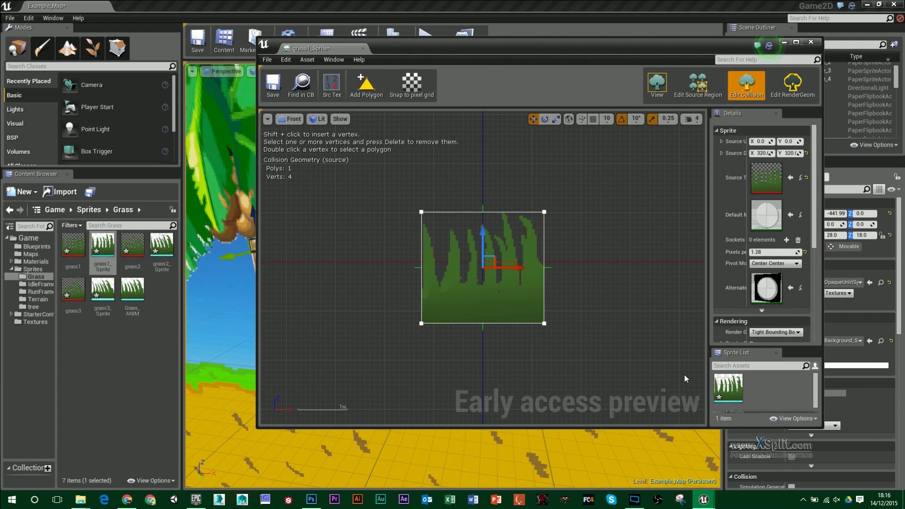
key(Delete)
click(273, 85)
click(412, 85)
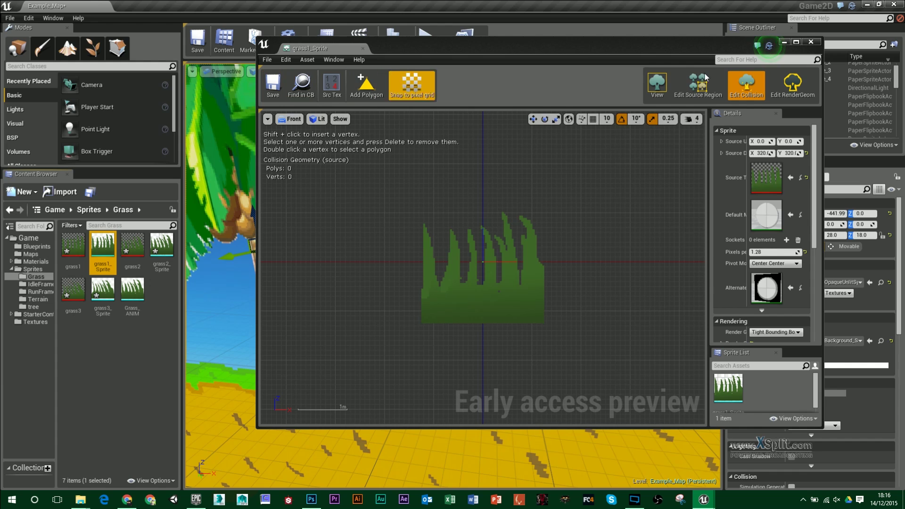
click(811, 41)
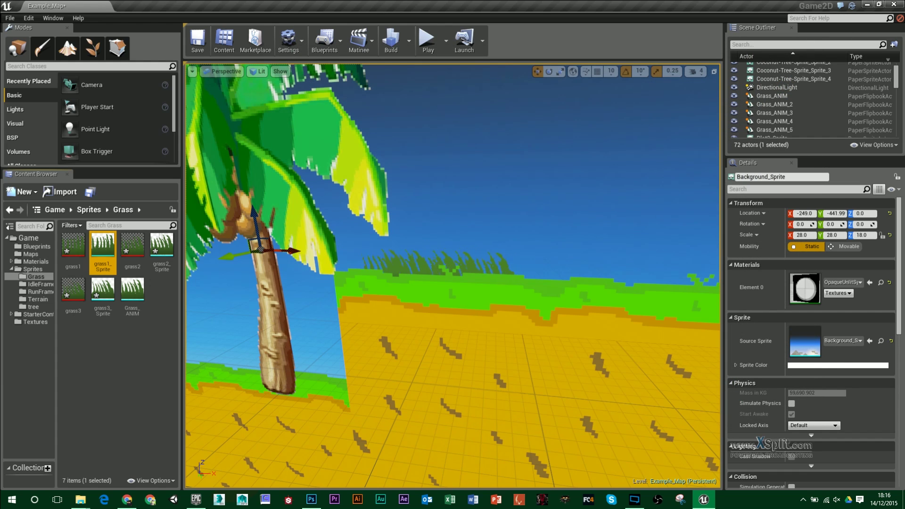
drag(432, 267, 432, 283)
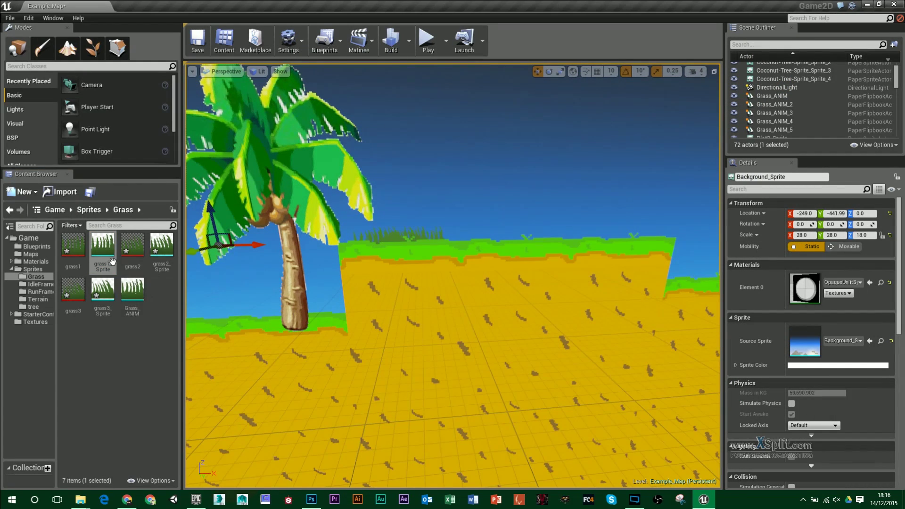
click(104, 334)
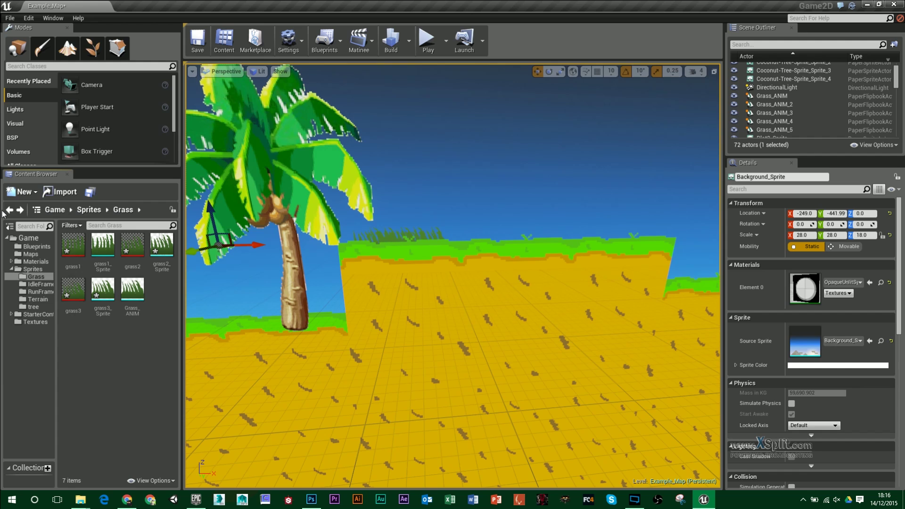
Add a folder named Character under Game > Sprites and open it
click(34, 273)
right_click(110, 416)
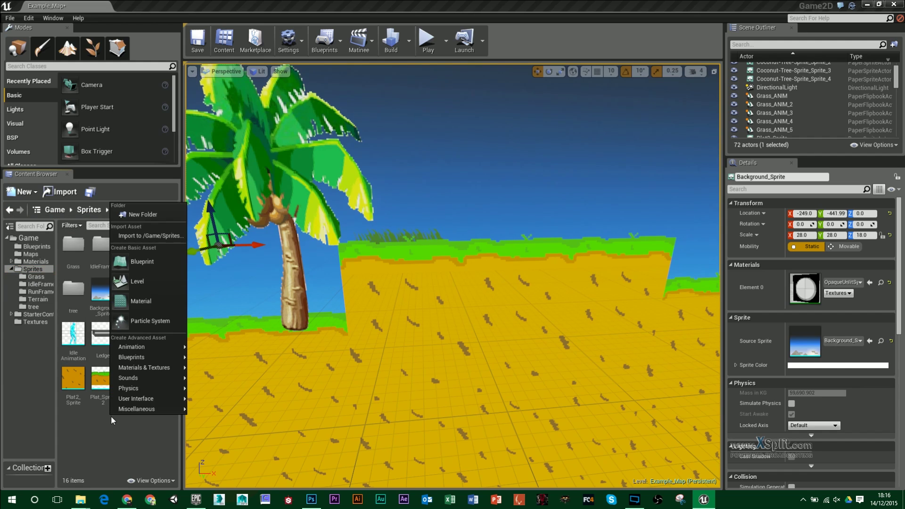
click(163, 207)
text(haracter)
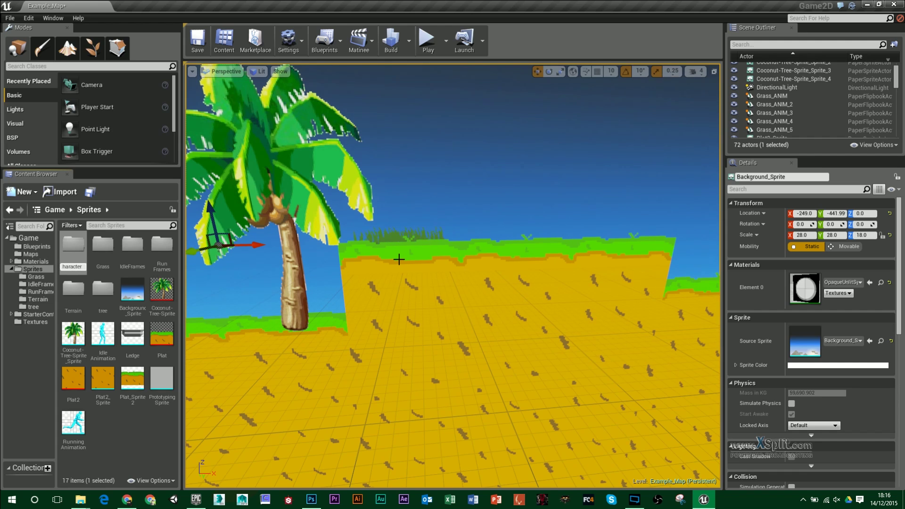
key(Return)
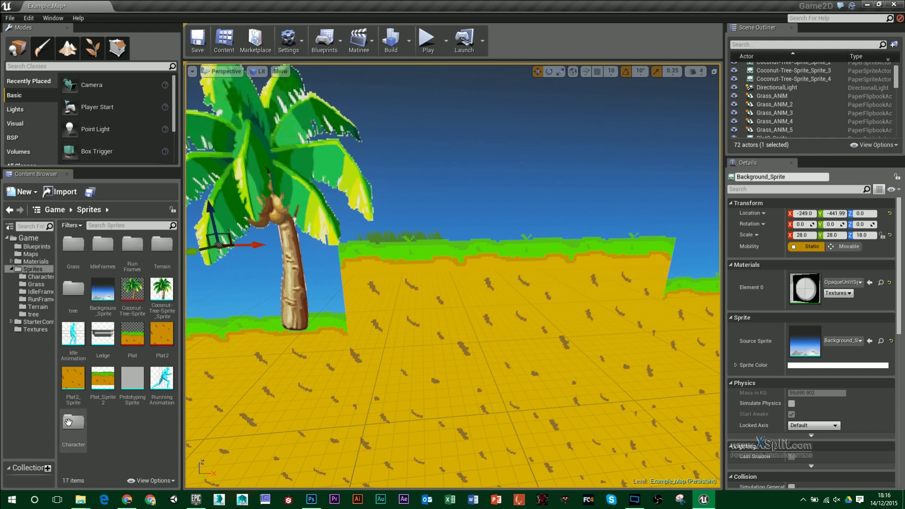
double_click(71, 423)
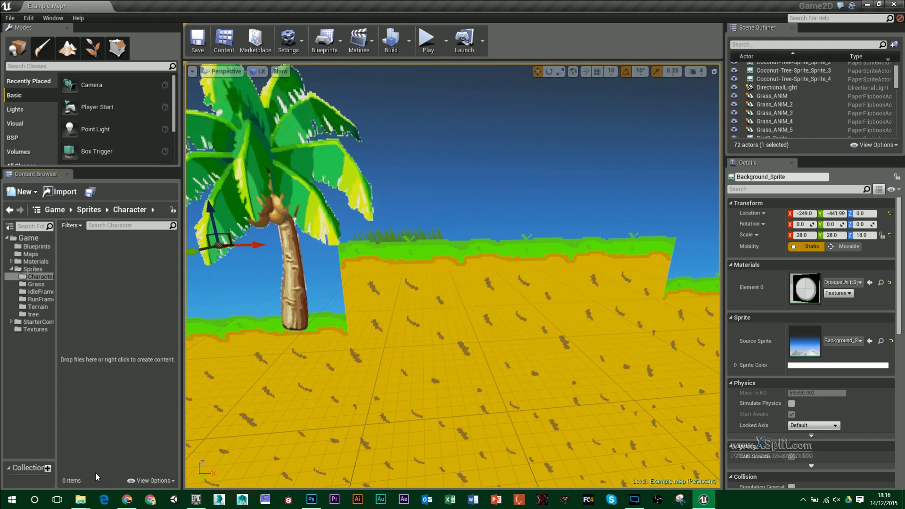
Select Link_0000_Layer-1.png through Link_0004_Layer-0.png in Explorer, then switch to Photoshop
mouse_move(82, 502)
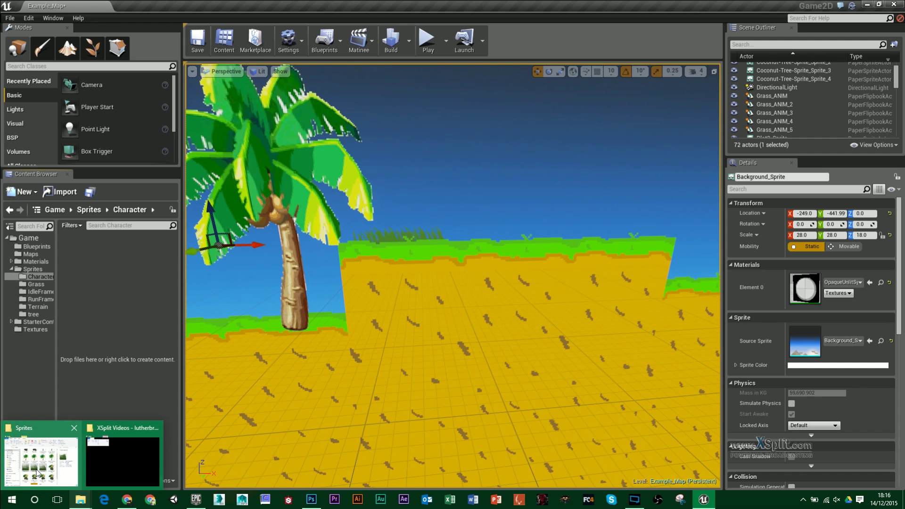
click(39, 474)
click(653, 271)
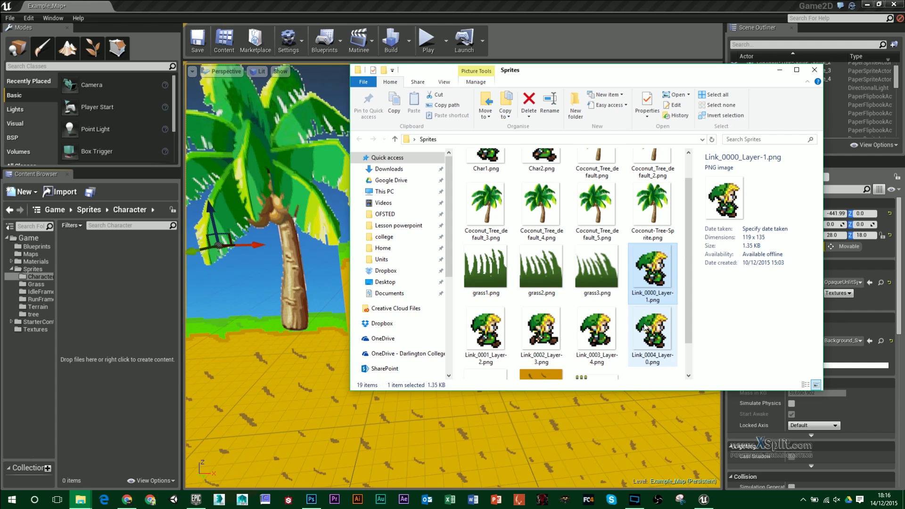
shift+click(647, 331)
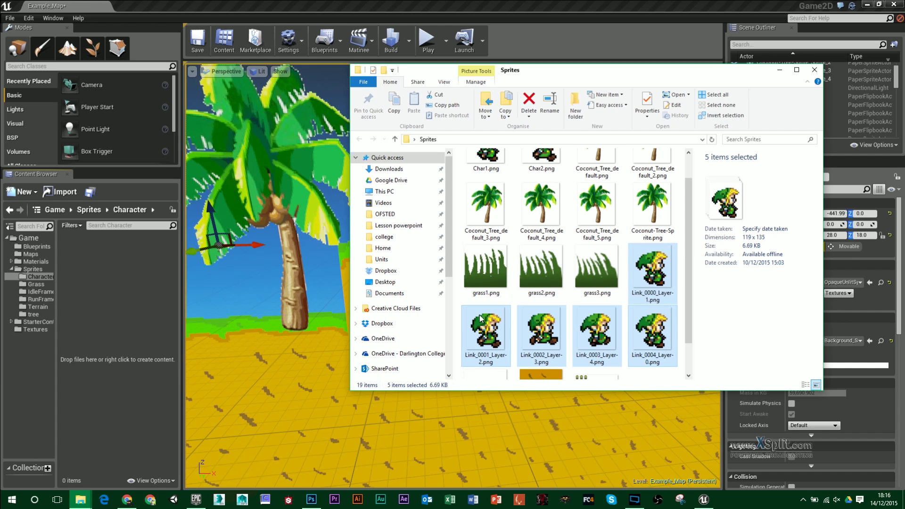
click(312, 504)
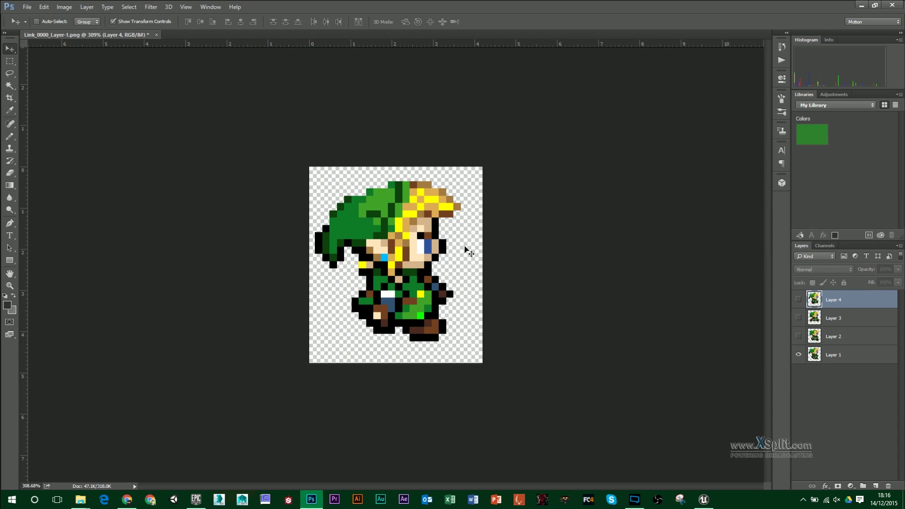
Toggle the visibility of Layers 1, 3 and 4 to compare the Link frames
click(799, 355)
click(798, 299)
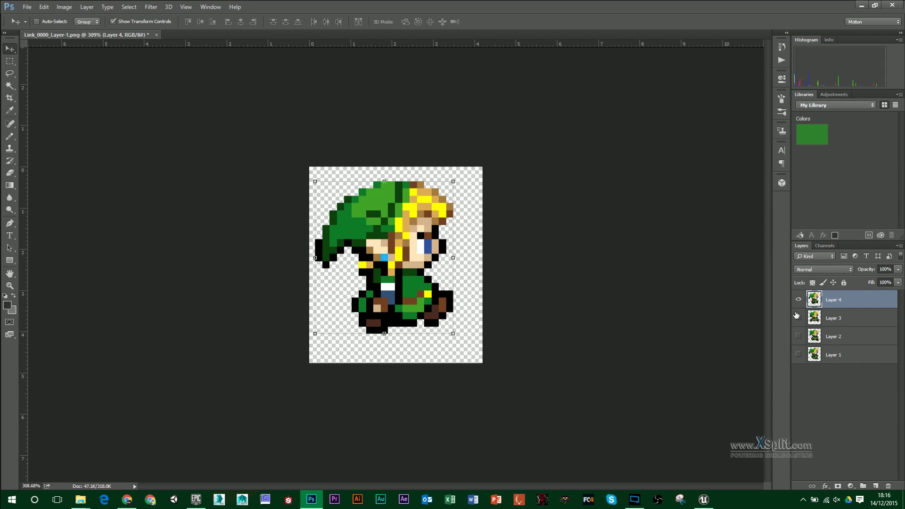
click(798, 319)
click(798, 318)
click(799, 300)
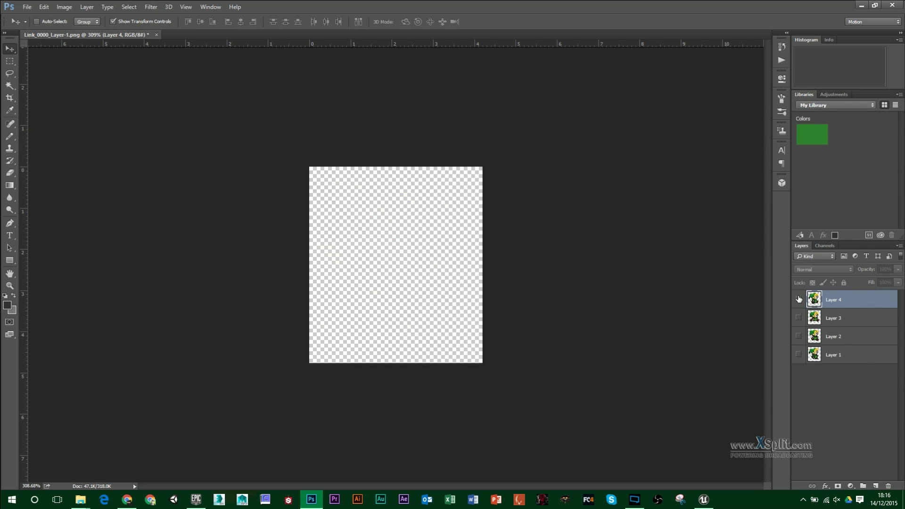
click(798, 300)
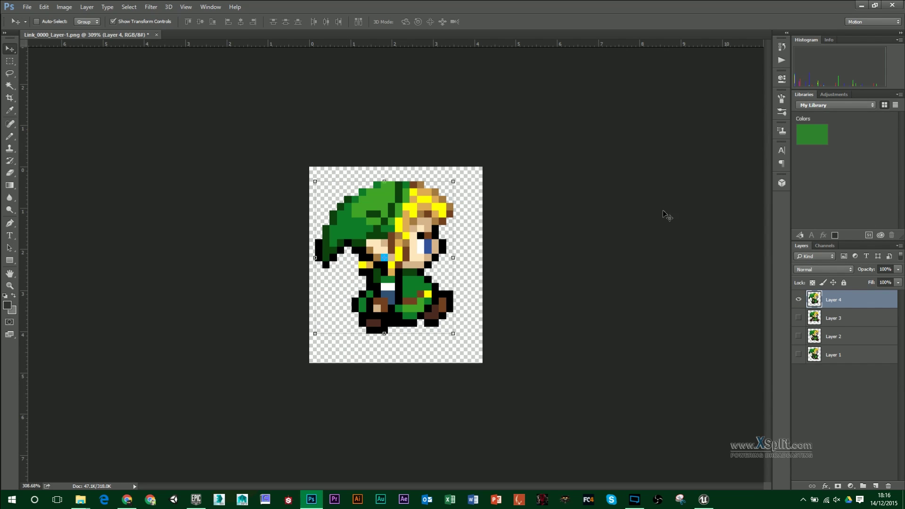
Show the Timeline panel and play back the Link frame animation
click(218, 8)
click(236, 304)
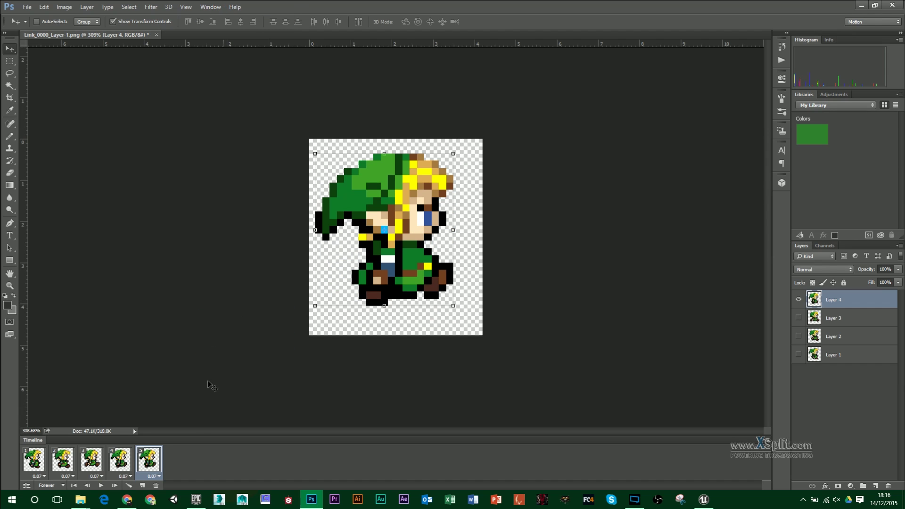
click(99, 486)
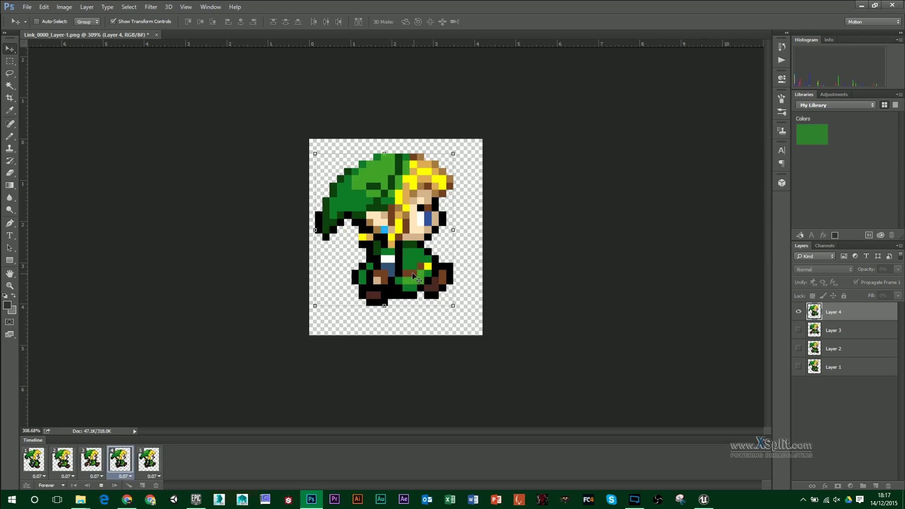
key(space)
key(space)
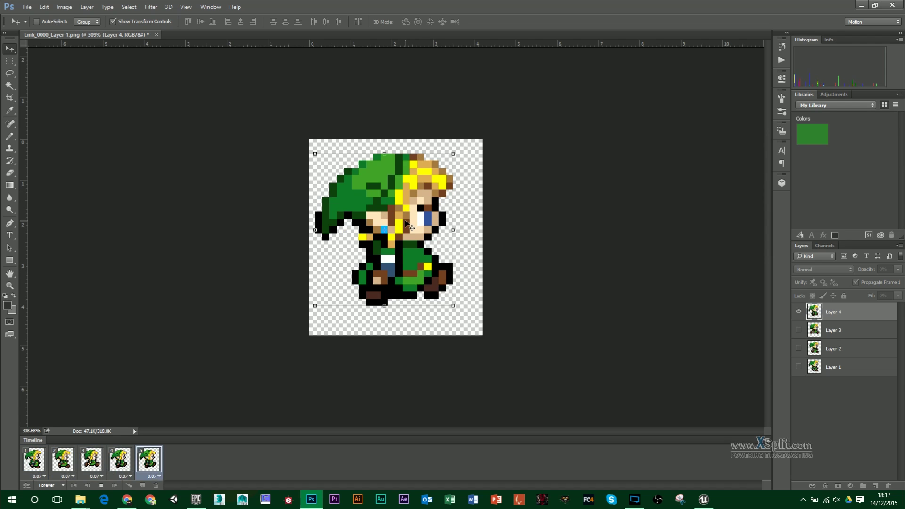
key(space)
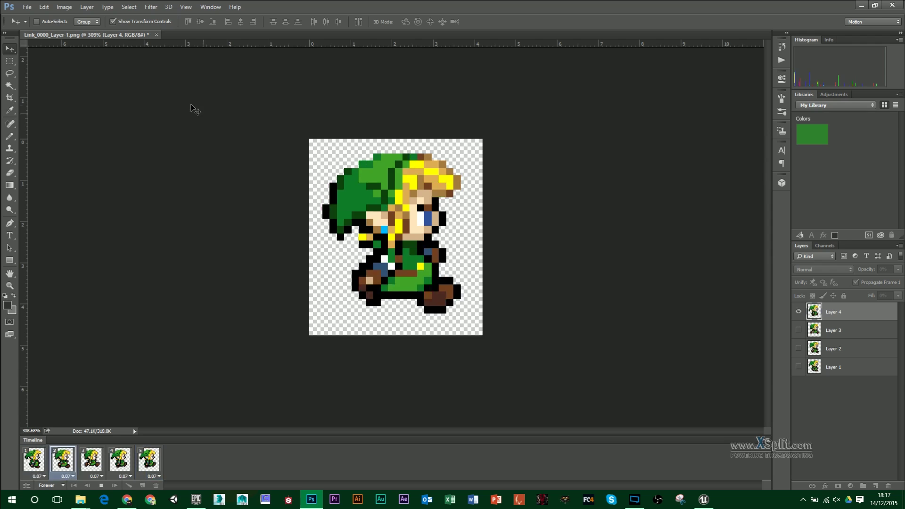
click(100, 485)
Export the layers to separate files using the file name prefix Link
click(27, 6)
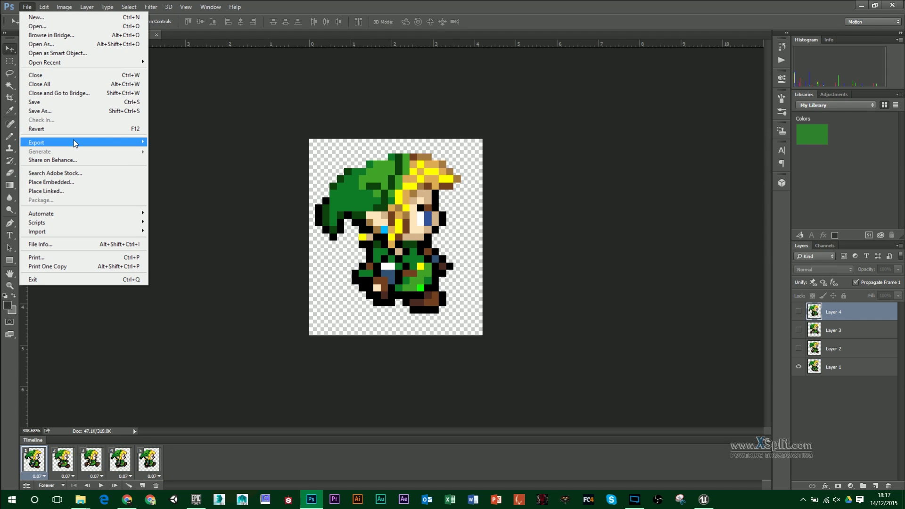
mouse_move(74, 143)
click(174, 218)
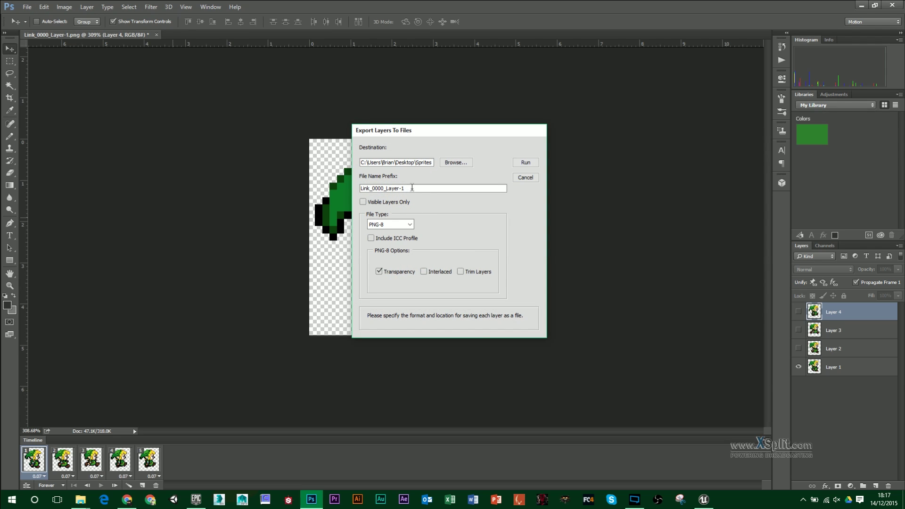
drag(411, 189, 337, 190)
text(Link)
click(534, 179)
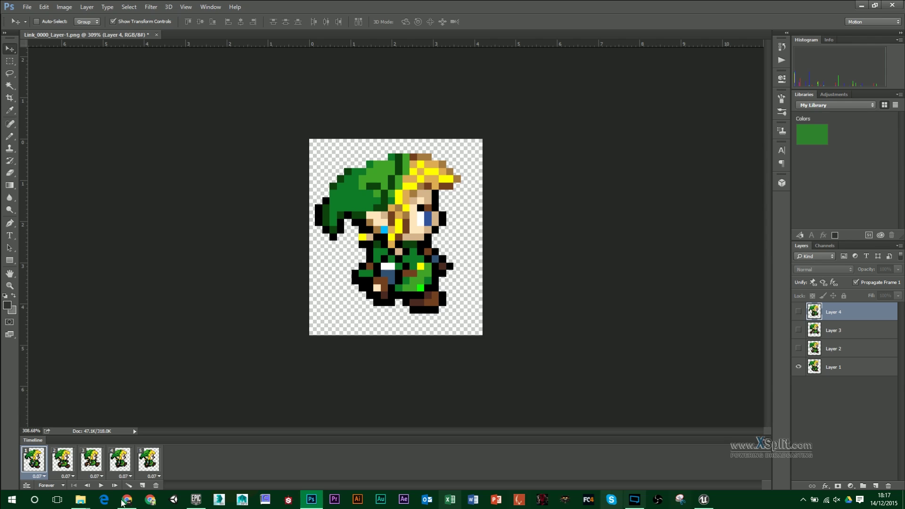
Import the five exported Link PNGs into Unreal's Character folder, accepting the warning
mouse_move(87, 498)
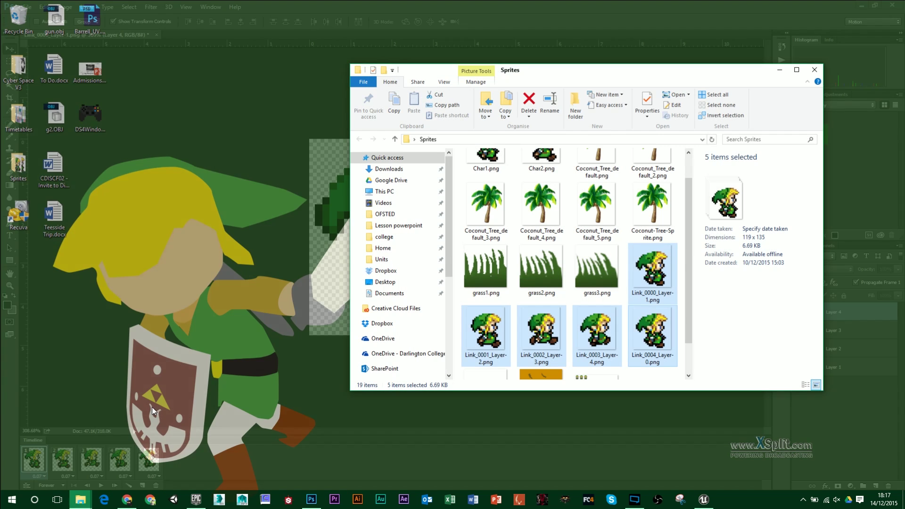
click(119, 456)
mouse_move(659, 273)
mouse_down()
mouse_move(703, 503)
mouse_move(113, 299)
mouse_up()
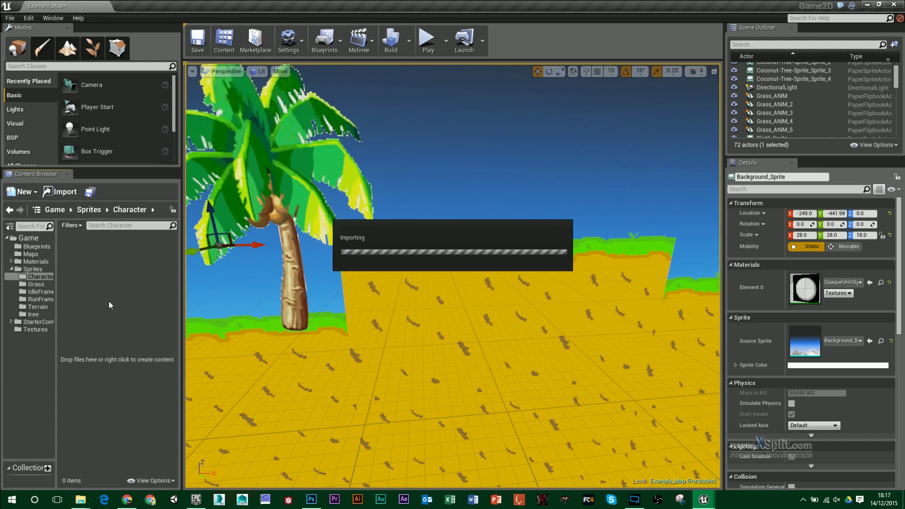
click(504, 257)
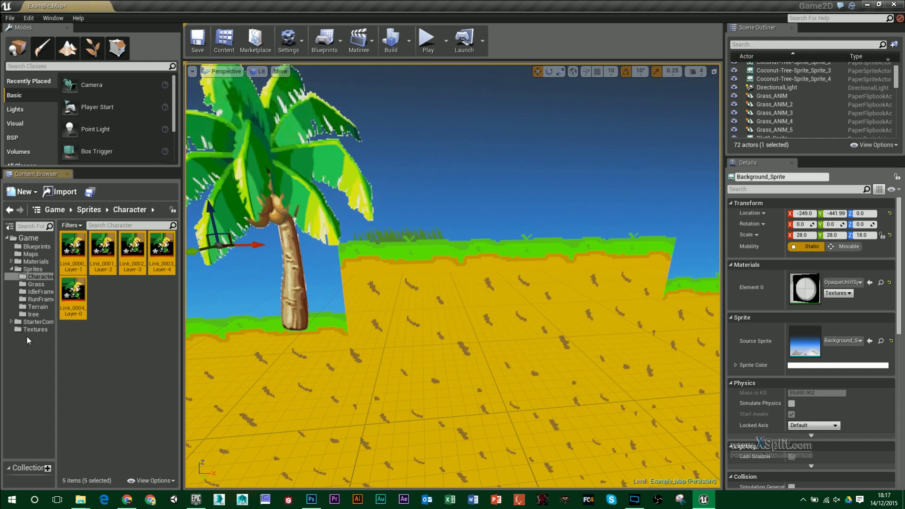